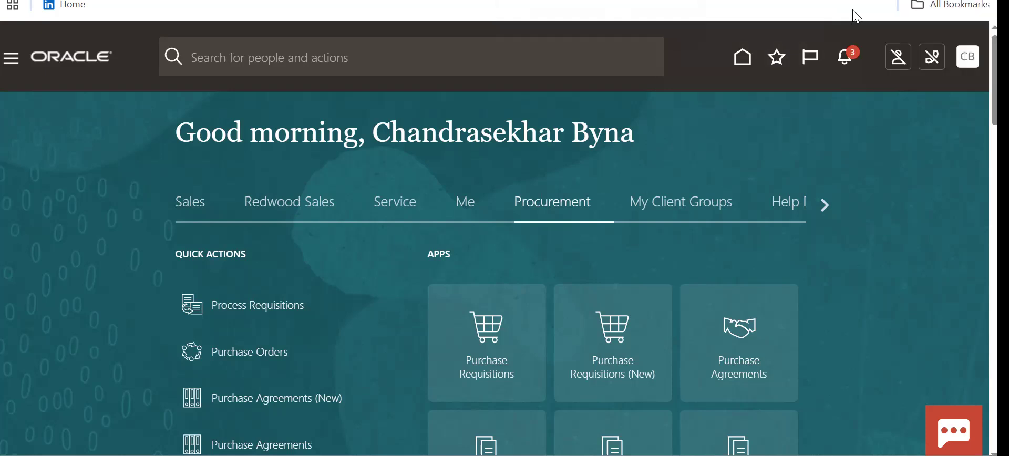
- Open the Setup and Maintenance work area and go to its task search page
left_click(964, 62)
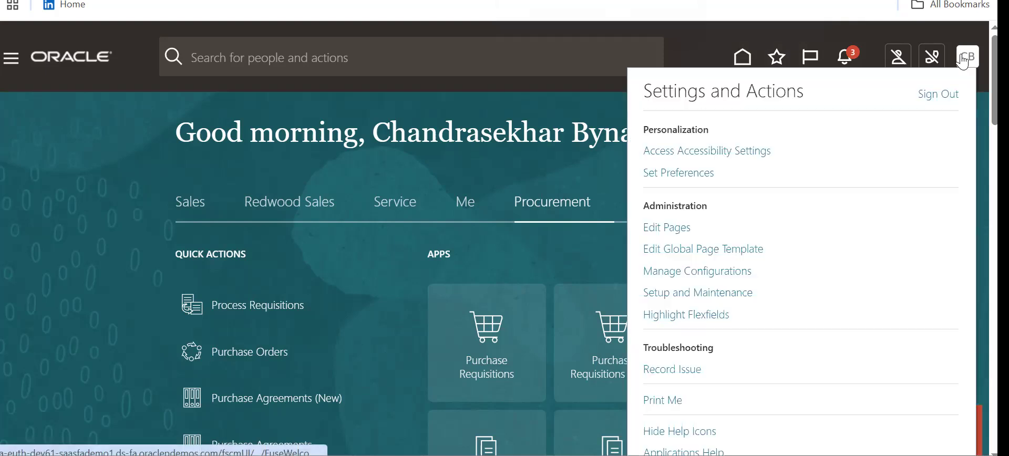
left_click(738, 293)
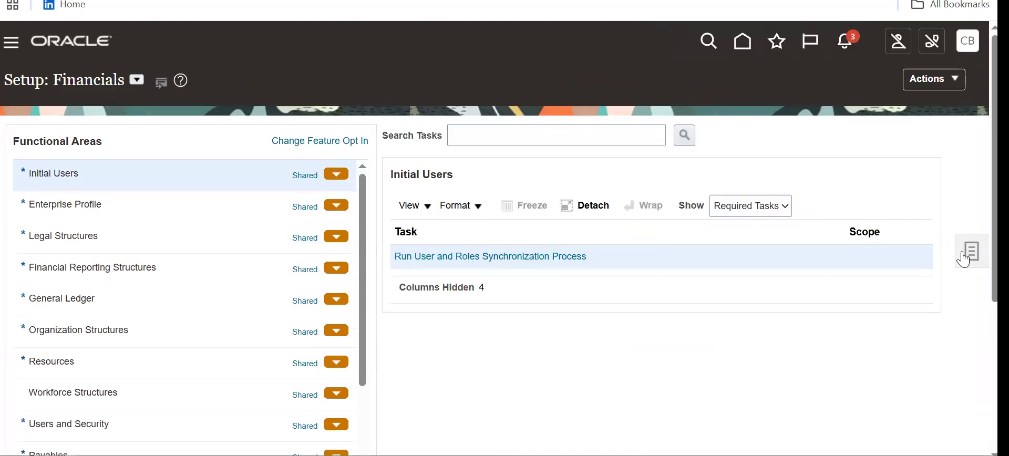
left_click(971, 251)
left_click(873, 305)
left_click(455, 135)
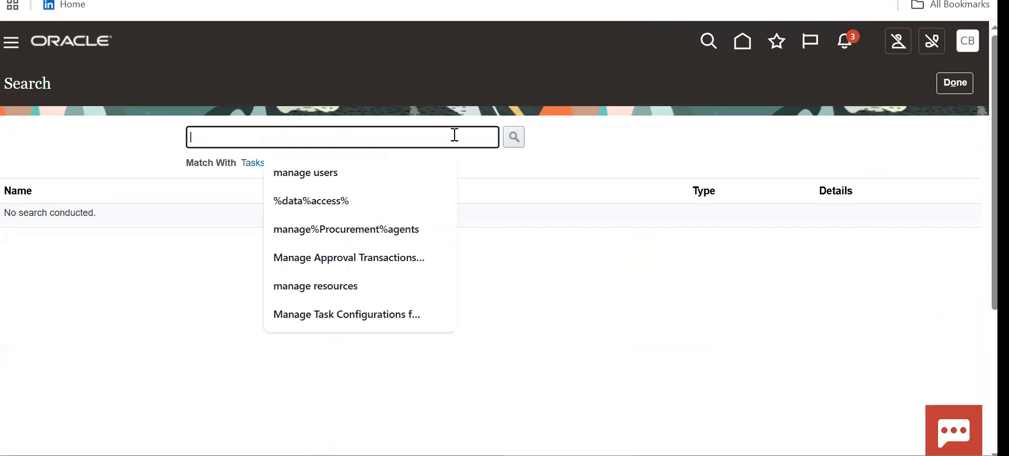
- Search the setup tasks for "configure%pro%"
type("configure%")
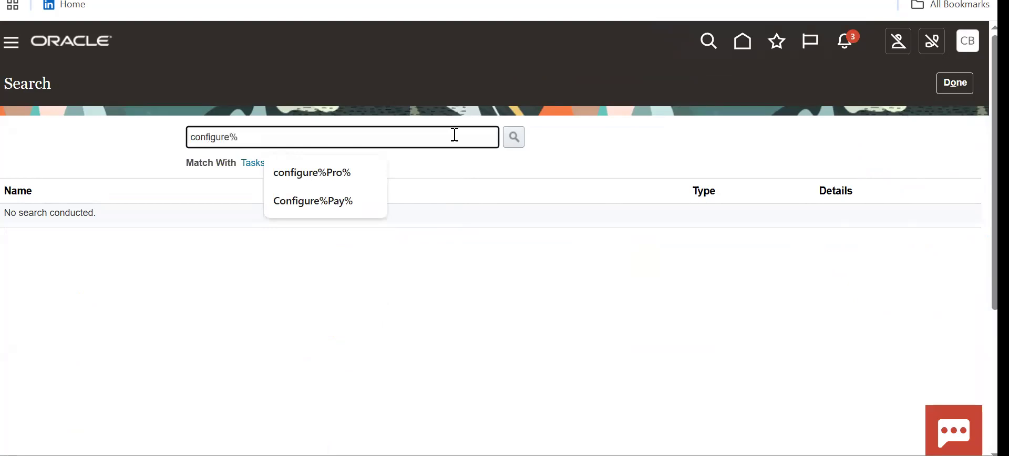
type("bus")
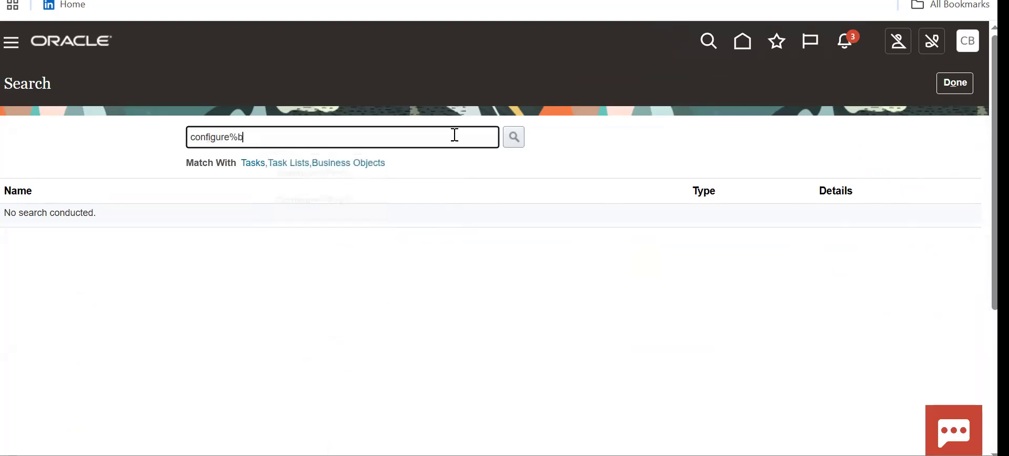
key("BackSpace")
key("BackSpace")
key("BackSpace")
type("pu")
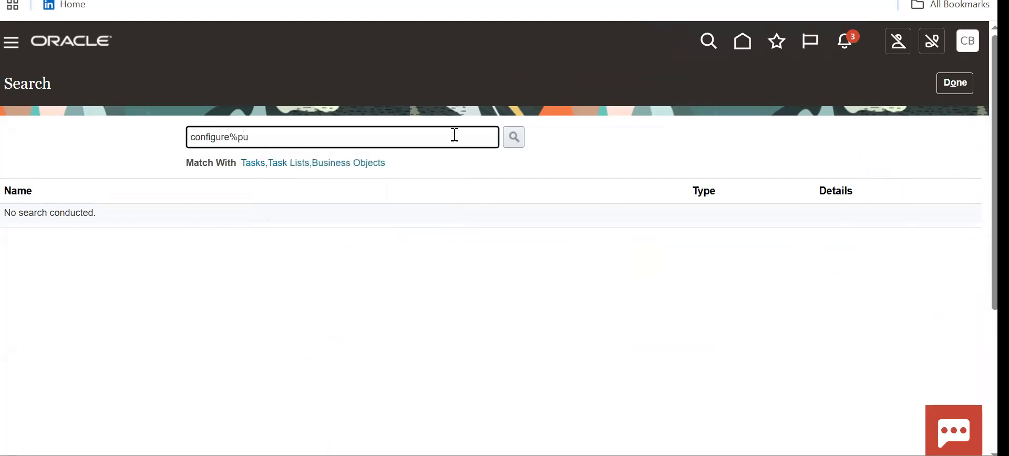
key("BackSpace")
type("ro%")
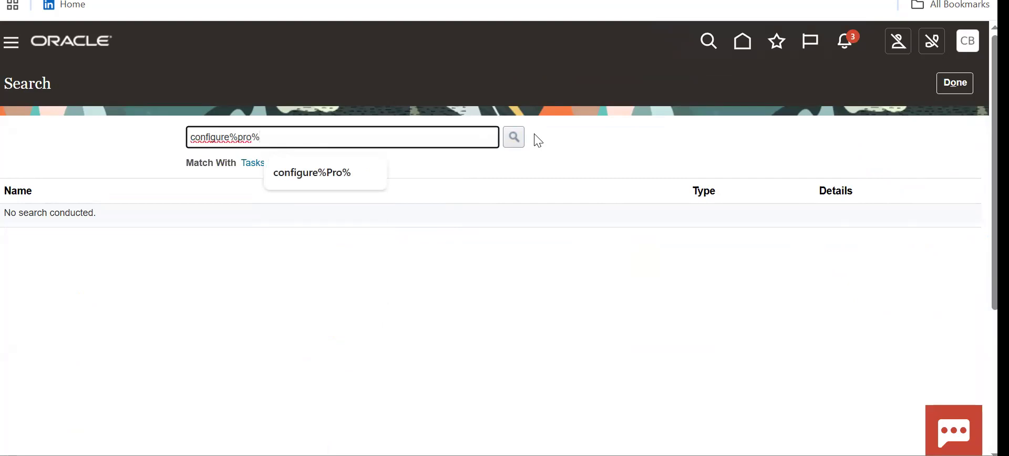
left_click(512, 141)
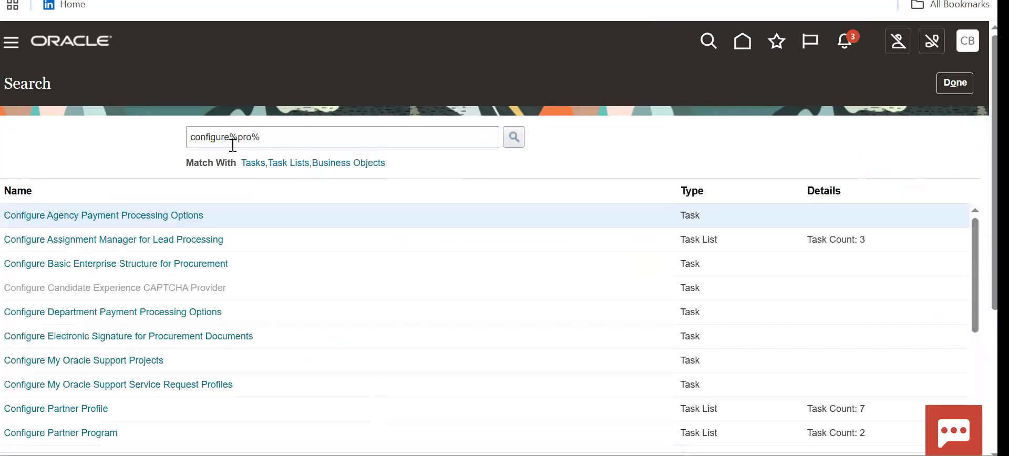
- Search the setup tasks for "configure%pur%"
left_click(254, 137)
key("BackSpace")
key("BackSpace")
type("ur")
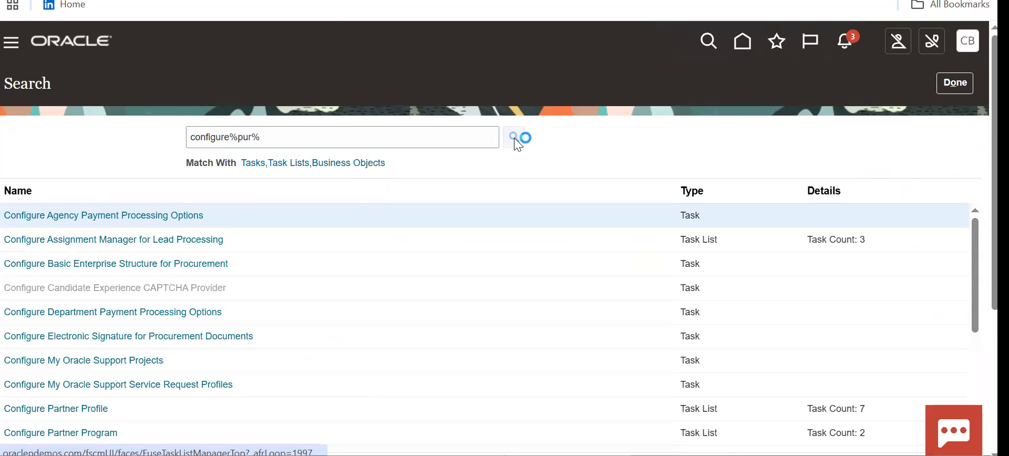
- Search the setup tasks for "configure%procurement%"
left_click(258, 143)
key("BackSpace")
key("BackSpace")
type("rod")
key("BackSpace")
type("curement")
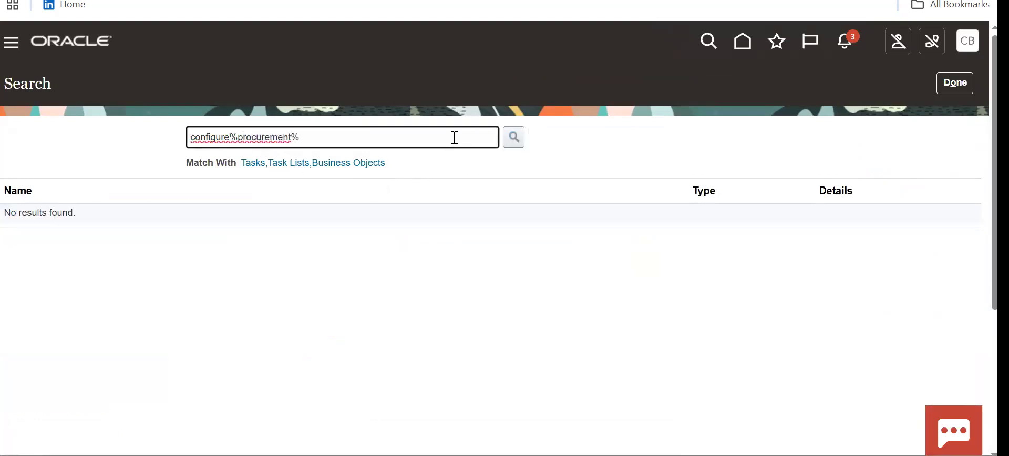
key("BackSpace")
key("BackSpace")
key("BackSpace")
key("BackSpace")
key("BackSpace")
key("BackSpace")
key("BackSpace")
key("BackSpace")
type("curement")
left_click(514, 137)
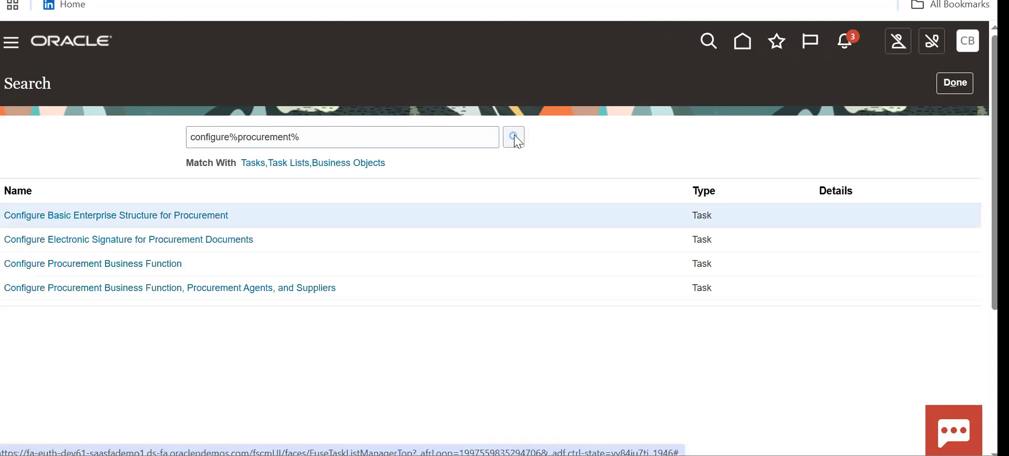
- Open Configure Procurement Business Function for US1 Business Unit, check the default buyer, and leave without saving
left_click(111, 264)
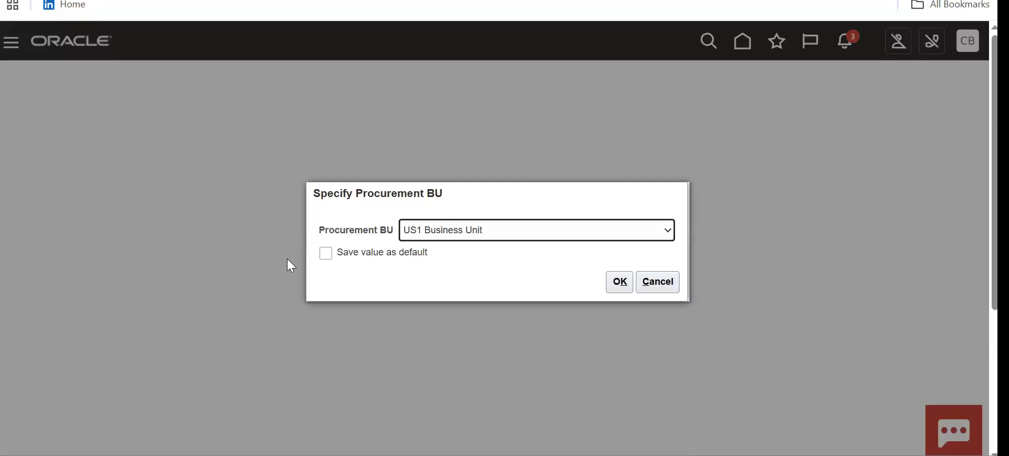
left_click(618, 291)
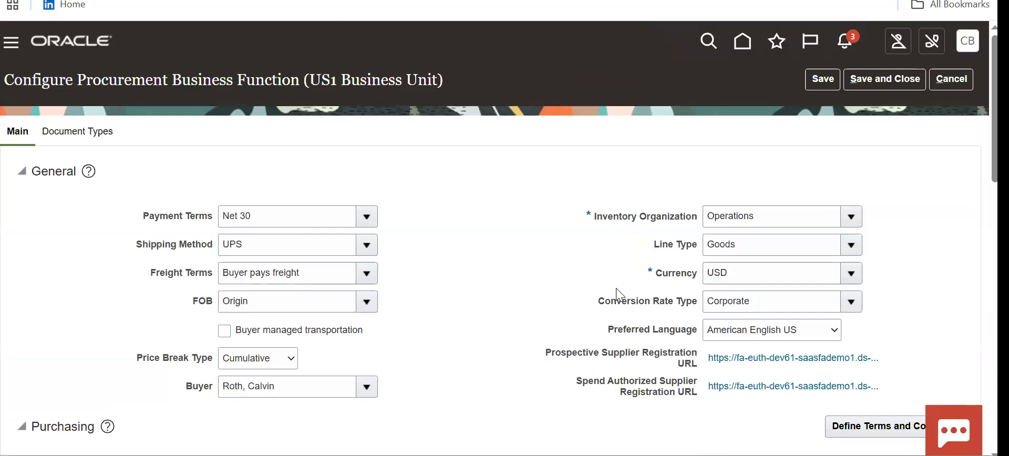
left_click(318, 391)
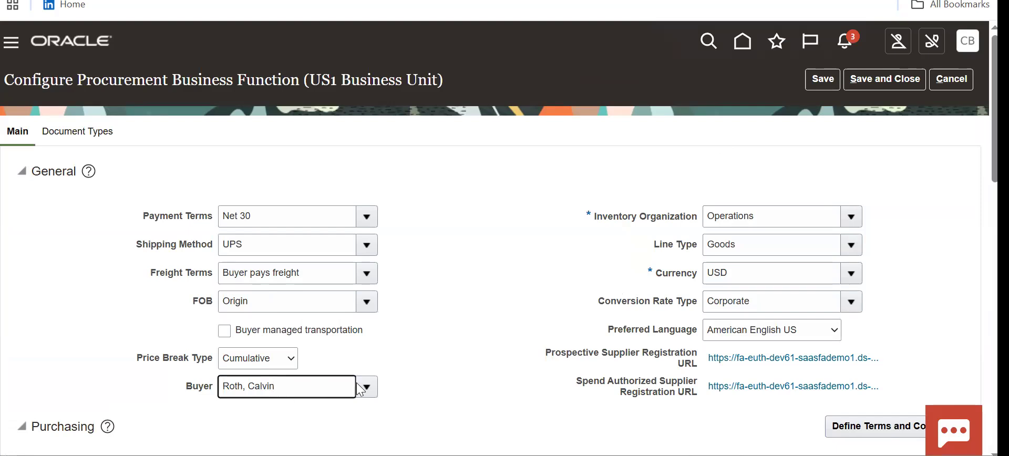
left_click(947, 86)
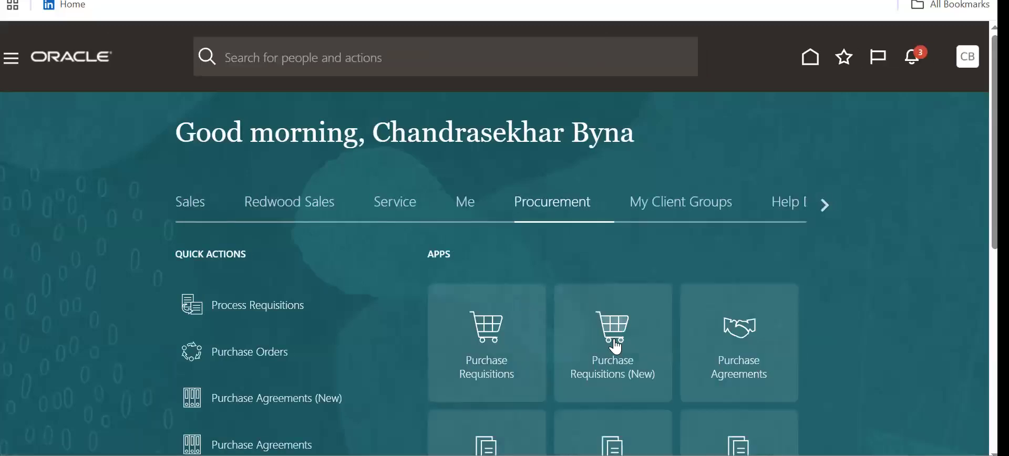
- Open the Manage Agreements page in the Purchase Agreements work area
left_click(747, 370)
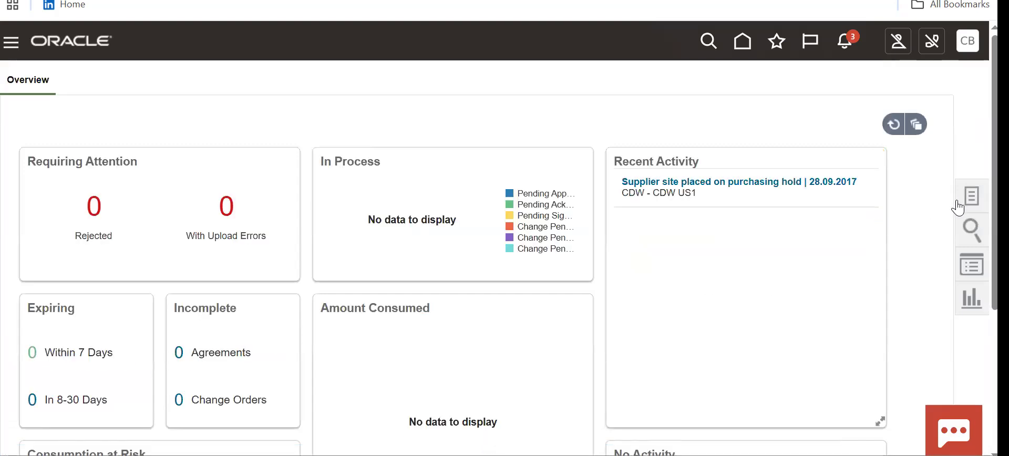
left_click(970, 197)
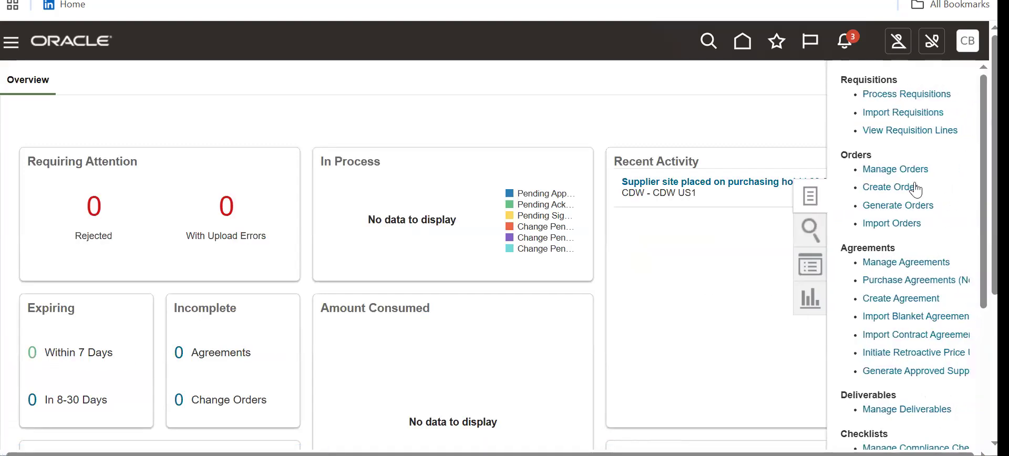
left_click(900, 263)
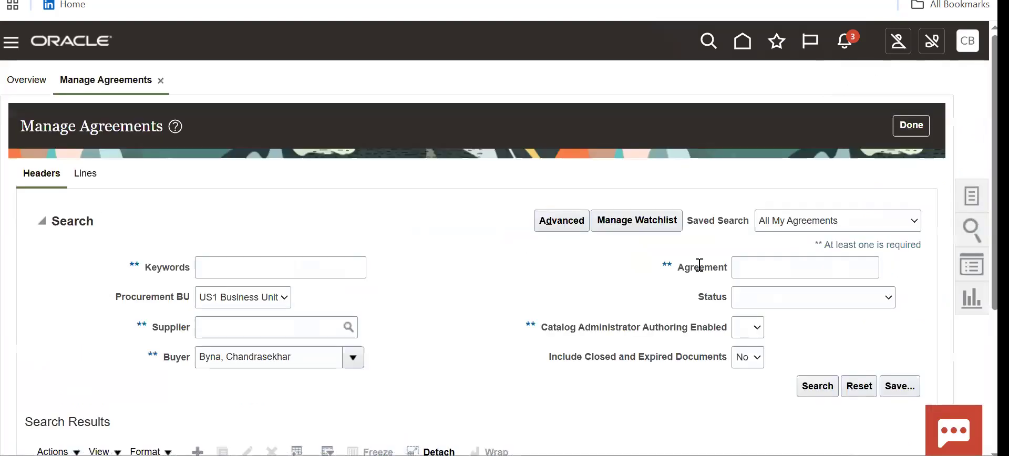
- Clear the buyer filter and search for the purchase agreement by its agreement number
double_click(317, 360)
key("BackSpace")
key("BackSpace")
key("BackSpace")
key("BackSpace")
key("BackSpace")
key("BackSpace")
key("BackSpace")
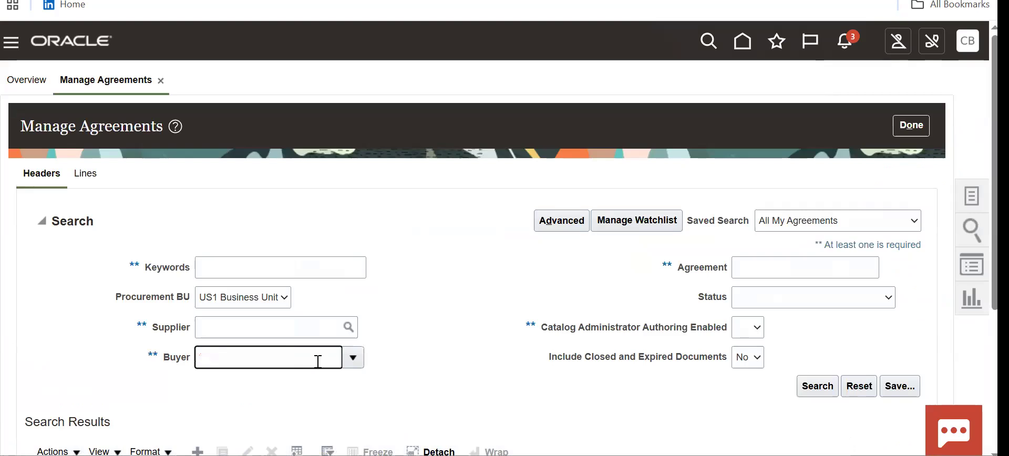
left_click(806, 261)
type("52278")
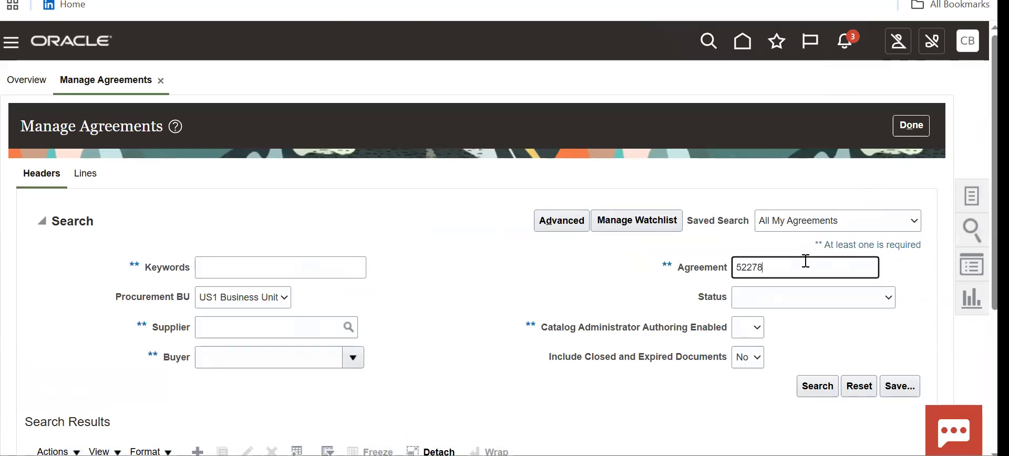
left_click(819, 387)
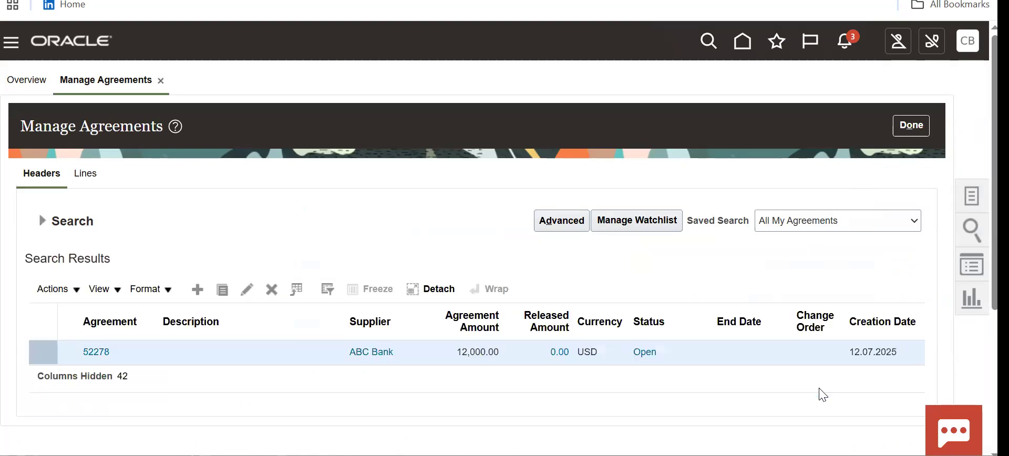
- Try to edit the found blanket purchase agreement, decline creating a change order, and close Manage Agreements
left_click(245, 294)
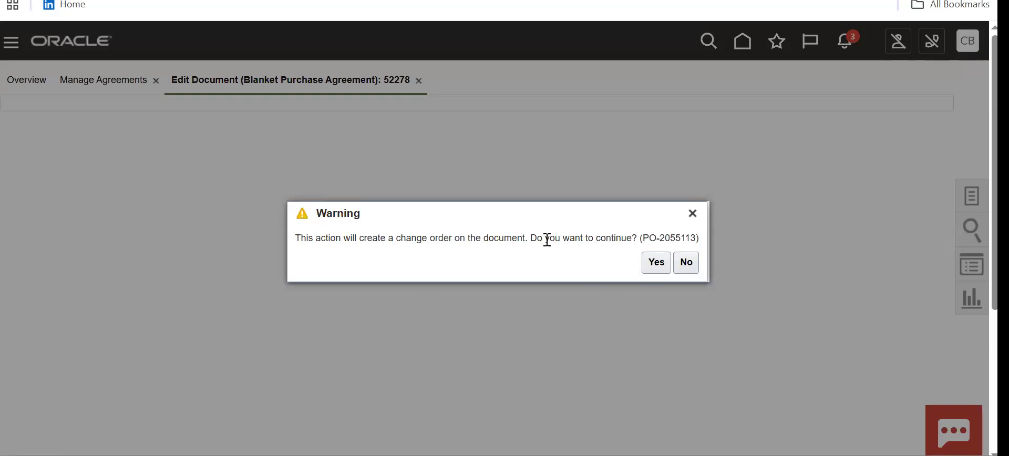
left_click(687, 262)
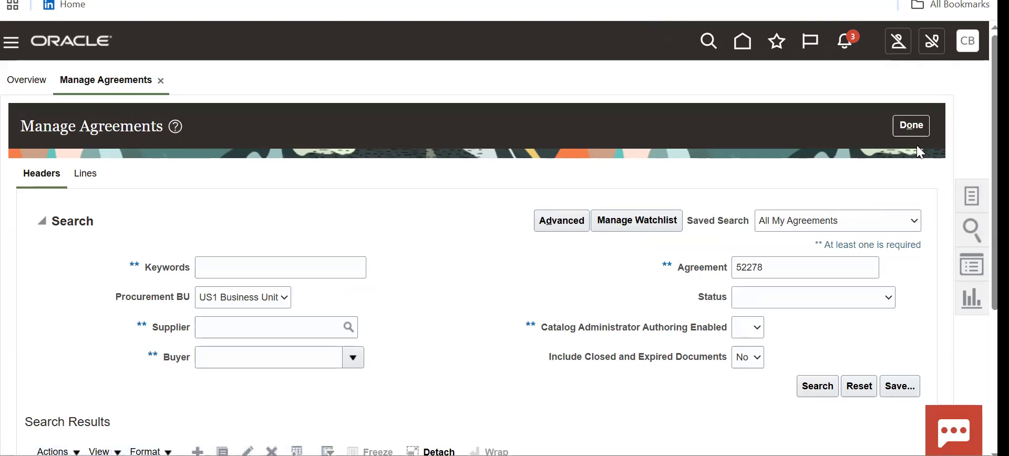
left_click(912, 126)
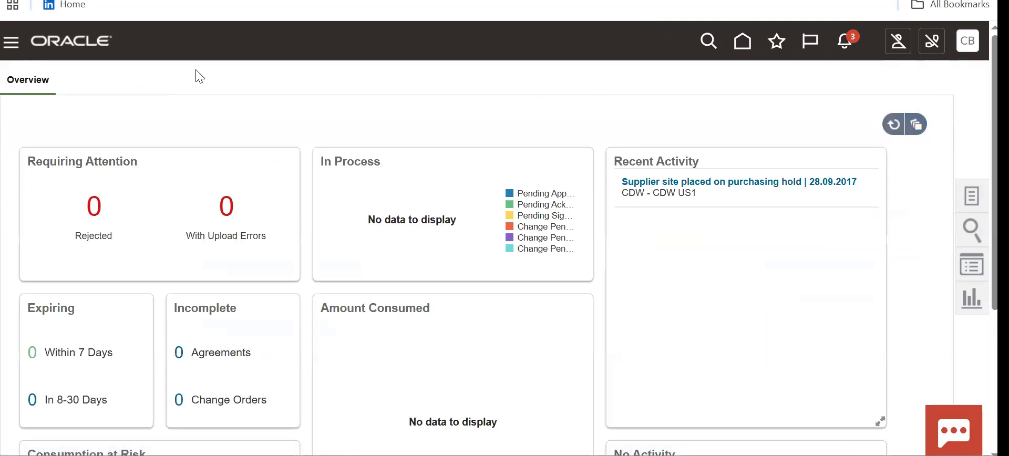
- Return to the home page and open Enter Requisition Line in the Purchase Requisitions work area
left_click(82, 47)
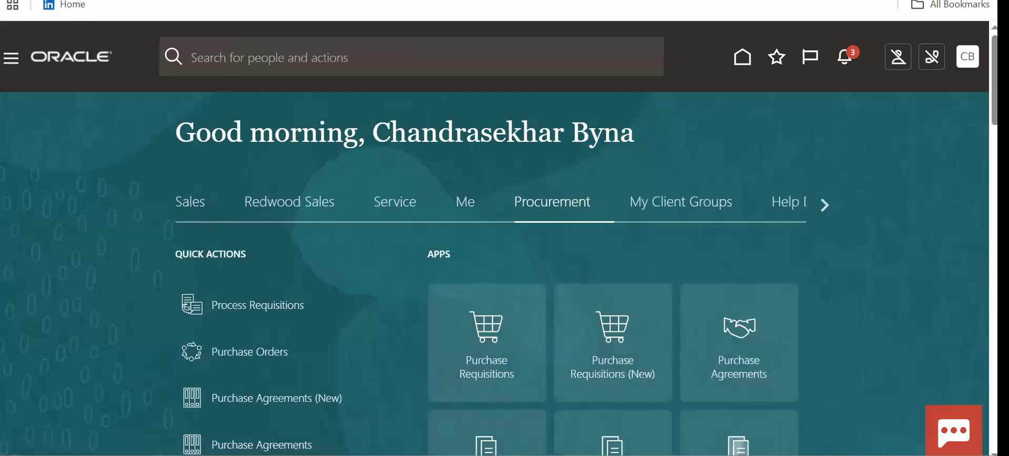
left_click(504, 361)
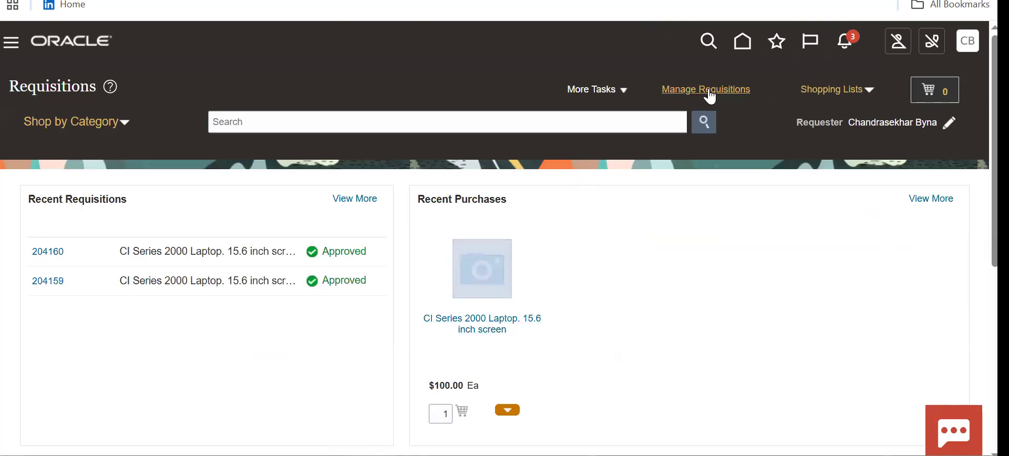
left_click(630, 88)
- Add item AS15000 to the cart as a goods line and open the cart's requisition for review
left_click(281, 172)
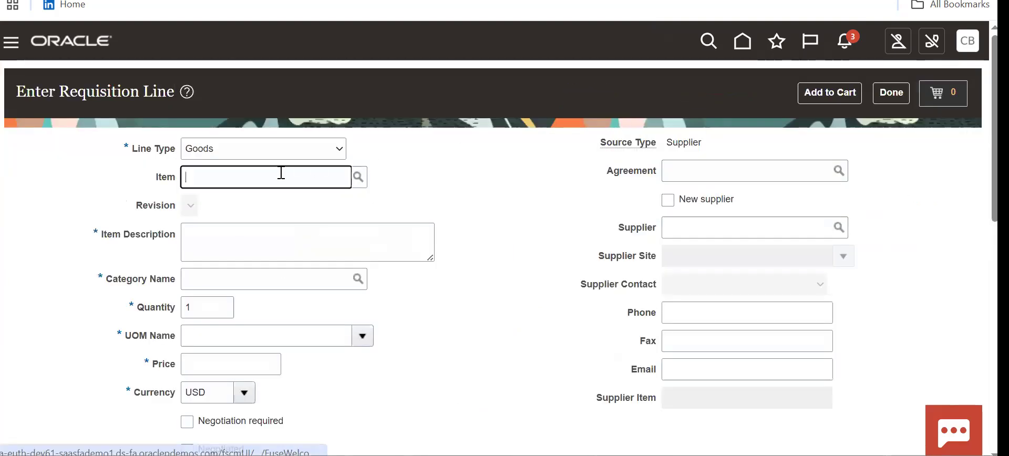
type("AS1")
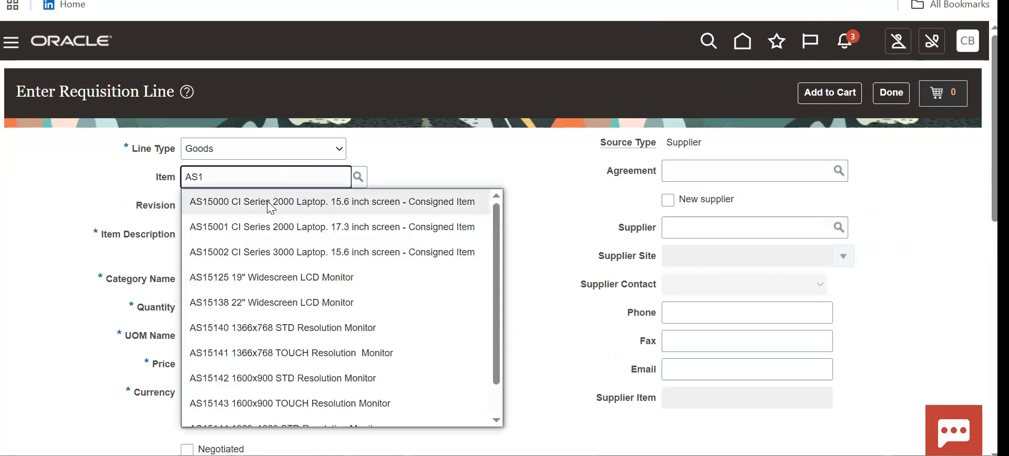
left_click(270, 207)
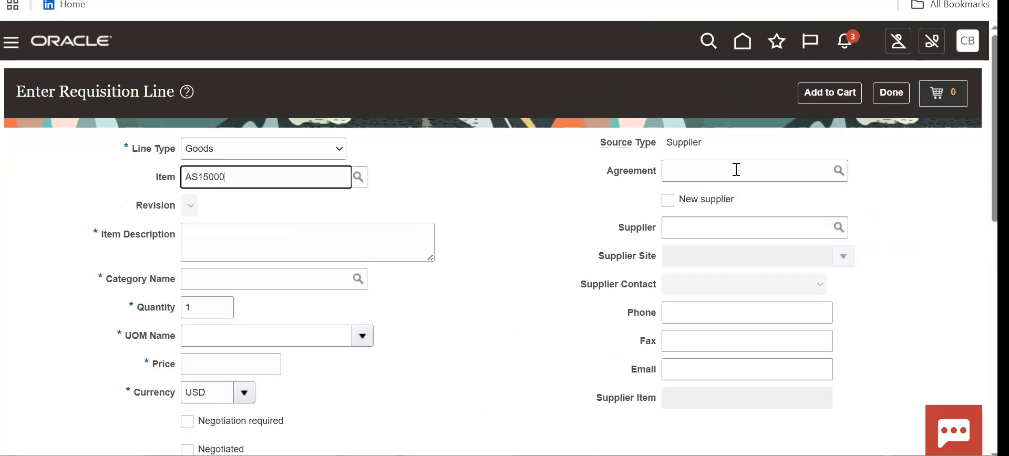
left_click(827, 93)
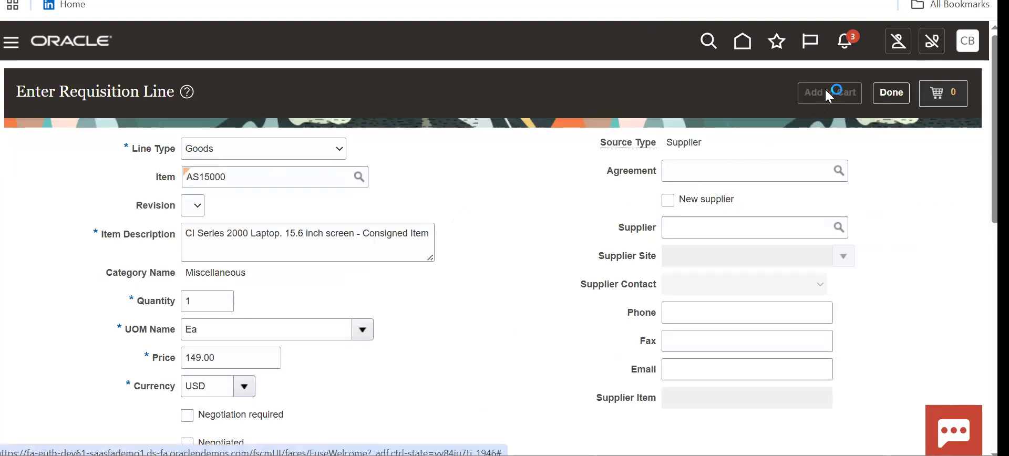
left_click(950, 101)
left_click(785, 196)
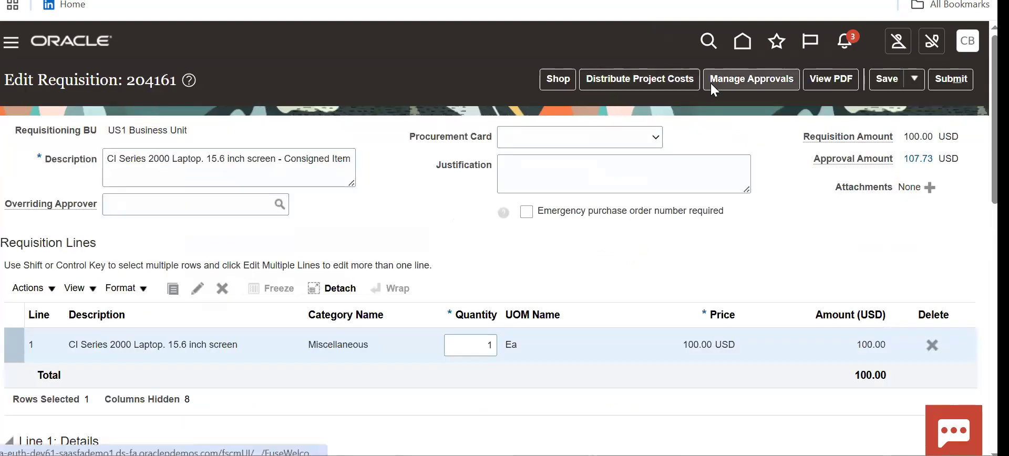
- Review the requisition's approval hierarchy in Manage Approvals and submit the requisition
left_click(718, 87)
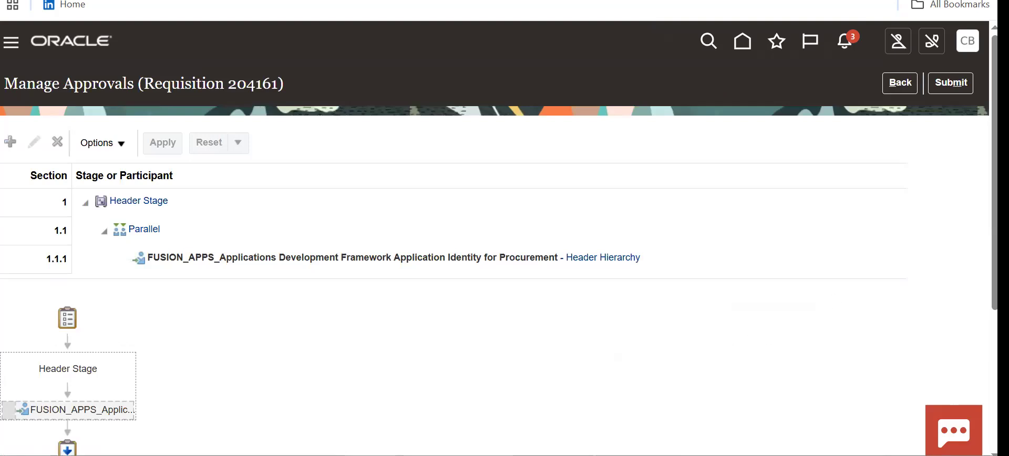
scroll(995, 236, "down", 2)
scroll(961, 221, "up", 2)
left_click_drag(230, 85, 280, 86)
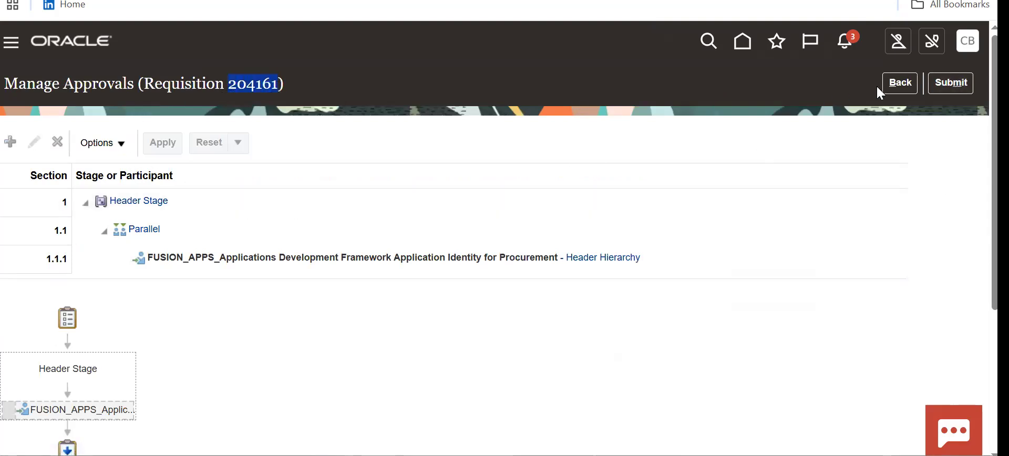
left_click(942, 91)
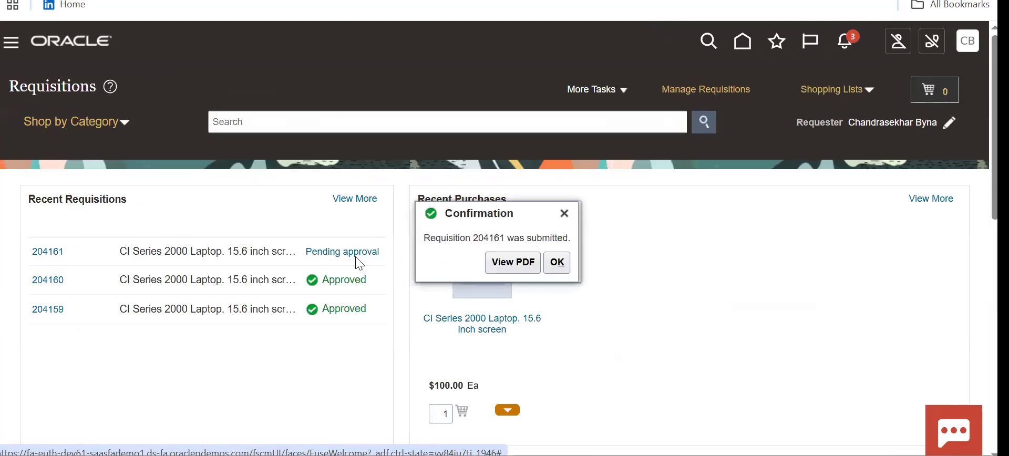
left_click(557, 262)
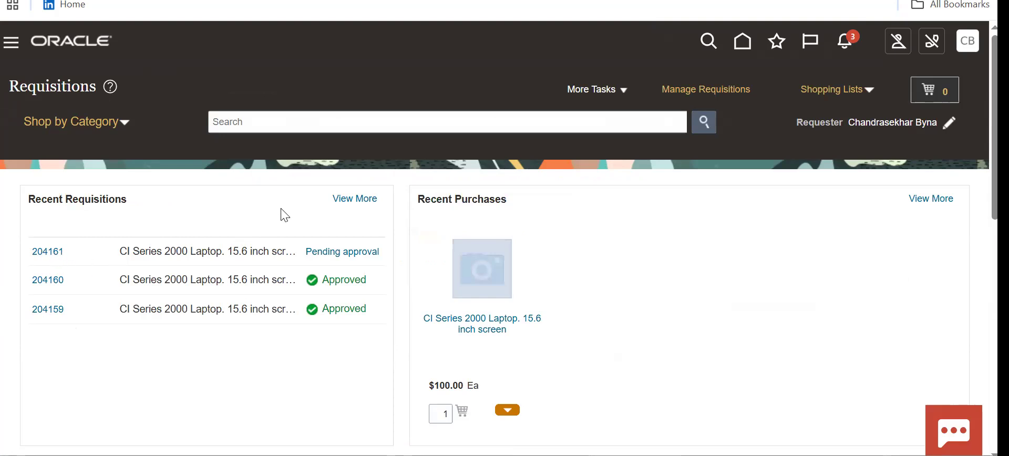
- Open Manage Requisitions and search for the requisitions entered under the current person's name
left_click(742, 92)
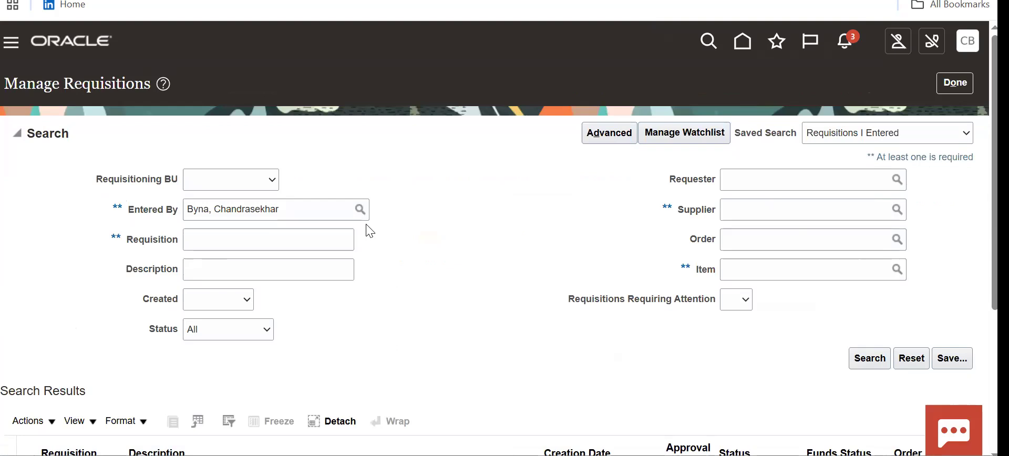
left_click(279, 211)
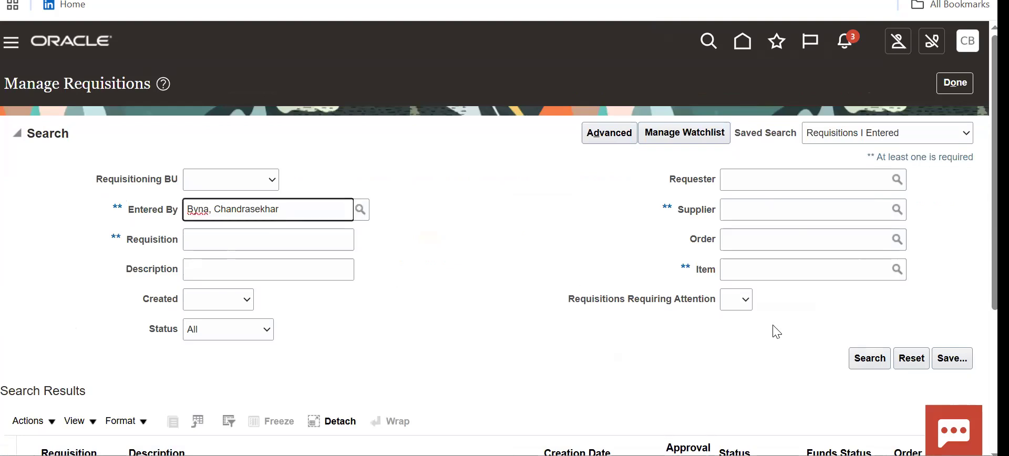
left_click(869, 365)
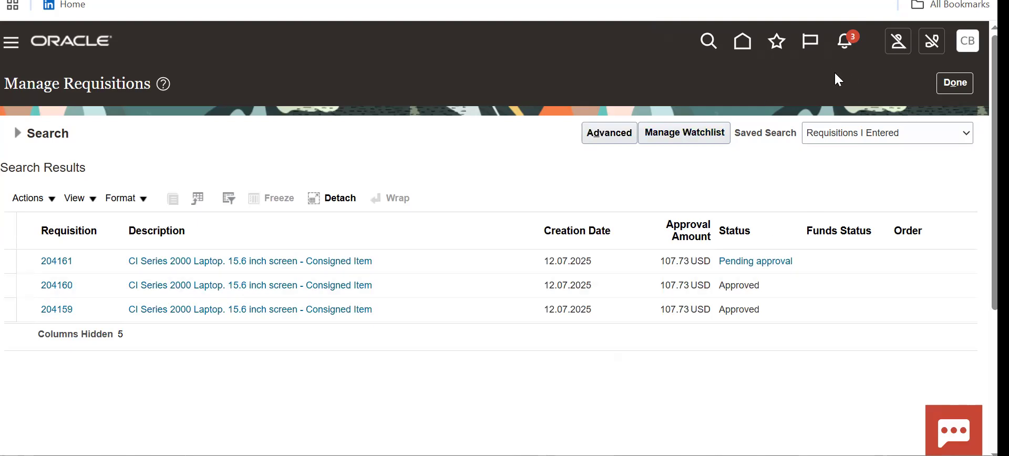
- Rerun the Manage Requisitions search with the same criteria to check the submitted requisition's approval status
left_click(18, 135)
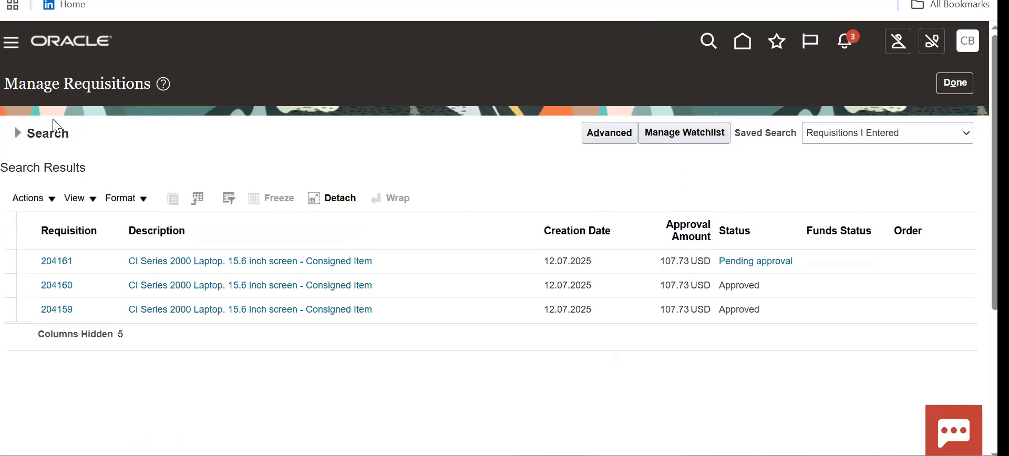
left_click(25, 133)
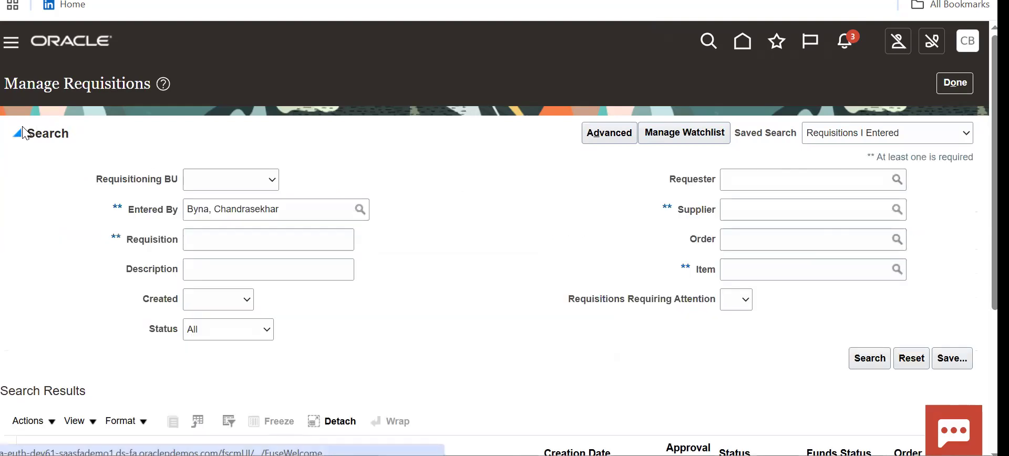
left_click(869, 362)
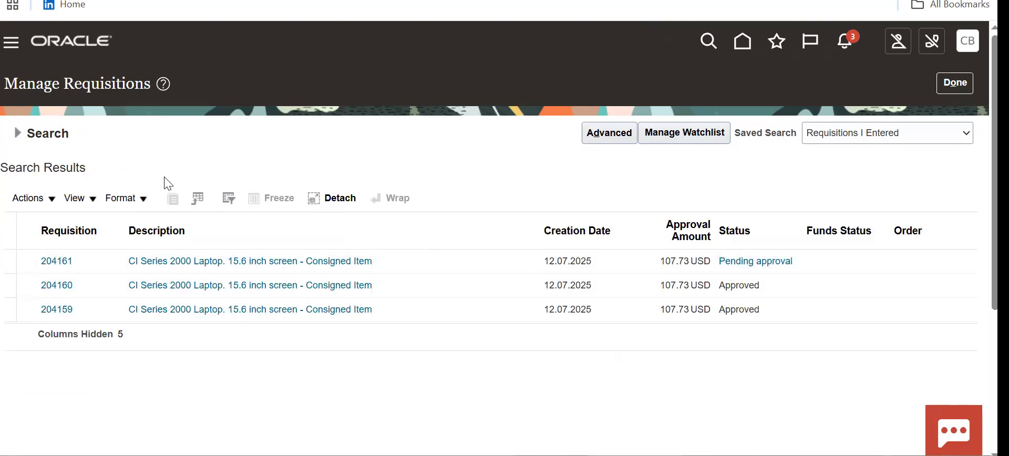
left_click(18, 136)
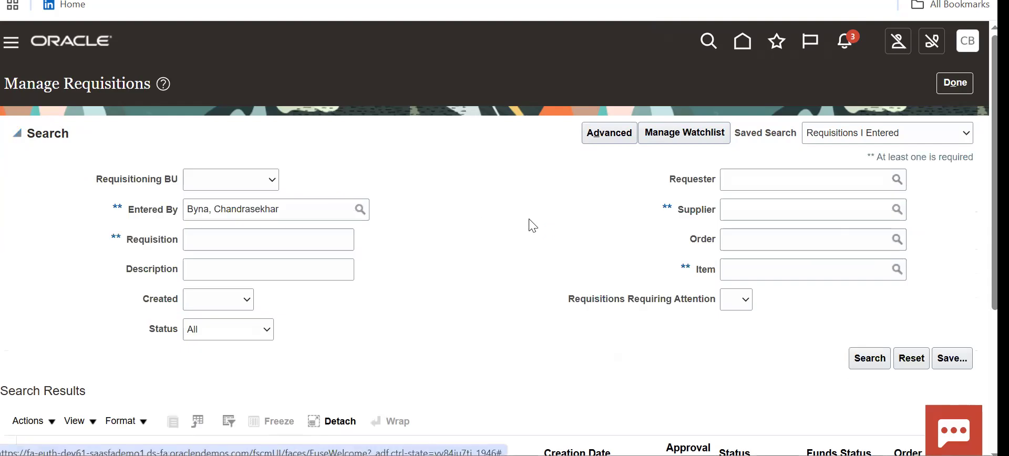
left_click(870, 359)
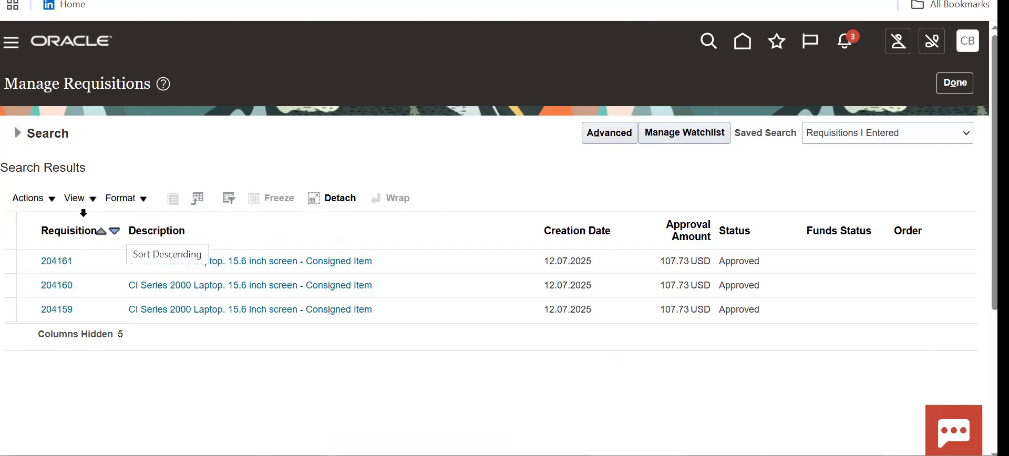
- Check the recent requisitions in the Purchase Requisitions work area, starting from and returning to the home page
left_click(84, 42)
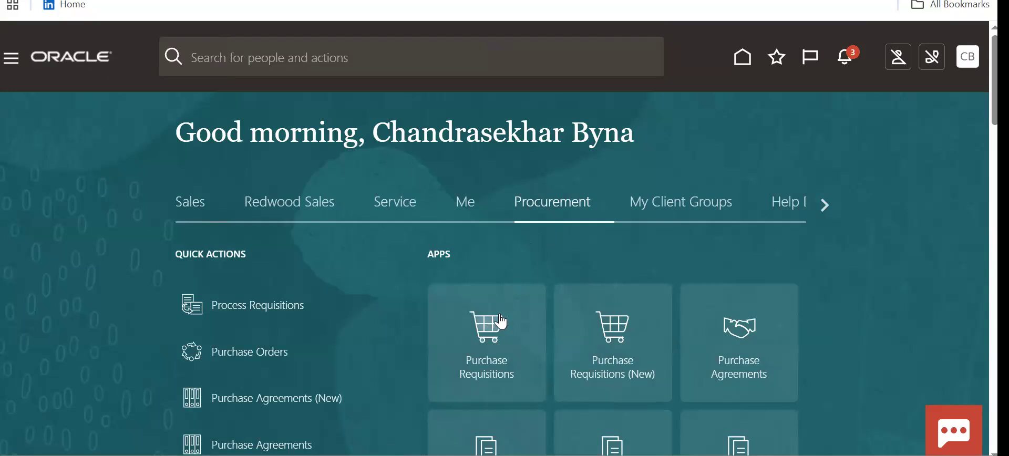
left_click(503, 357)
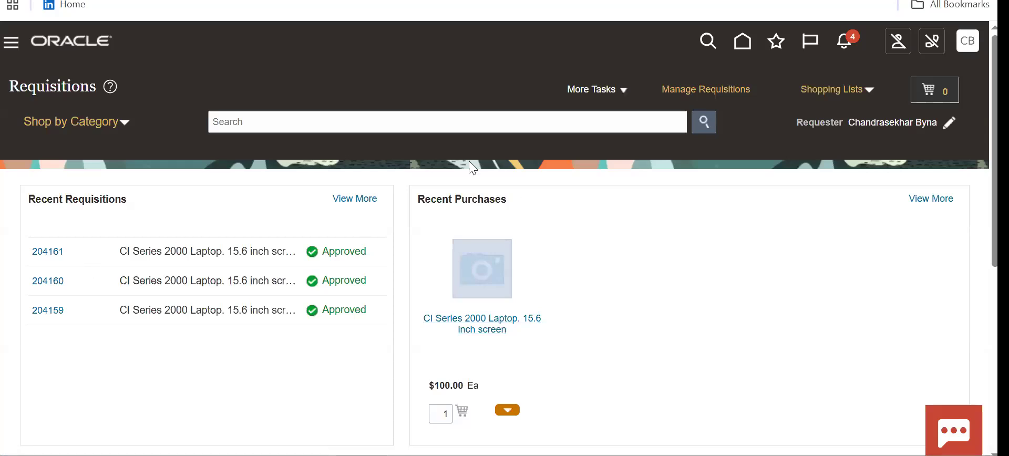
left_click(99, 40)
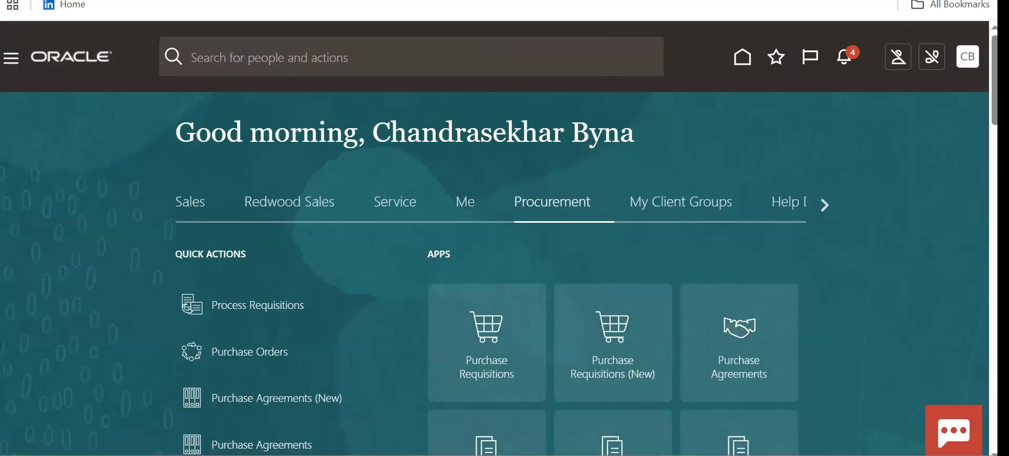
- Open Manage Orders from the Purchase Agreements work area
left_click(757, 331)
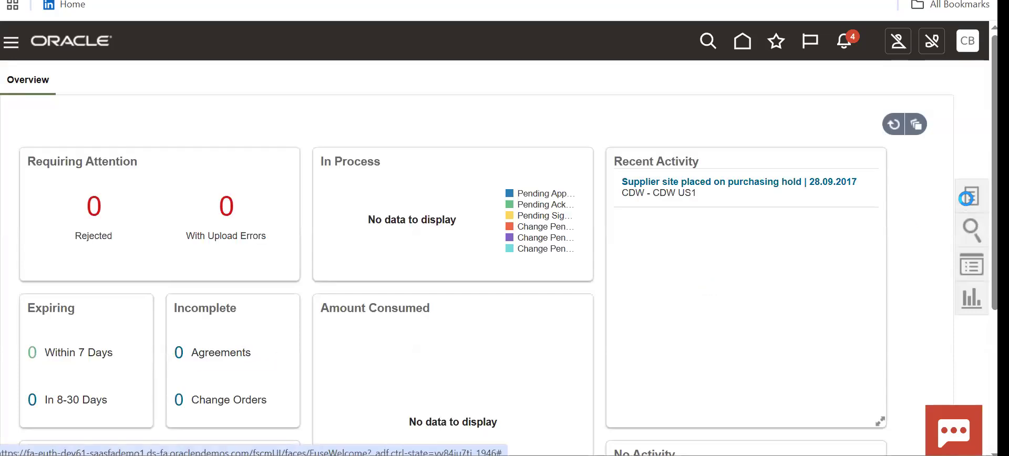
left_click(966, 198)
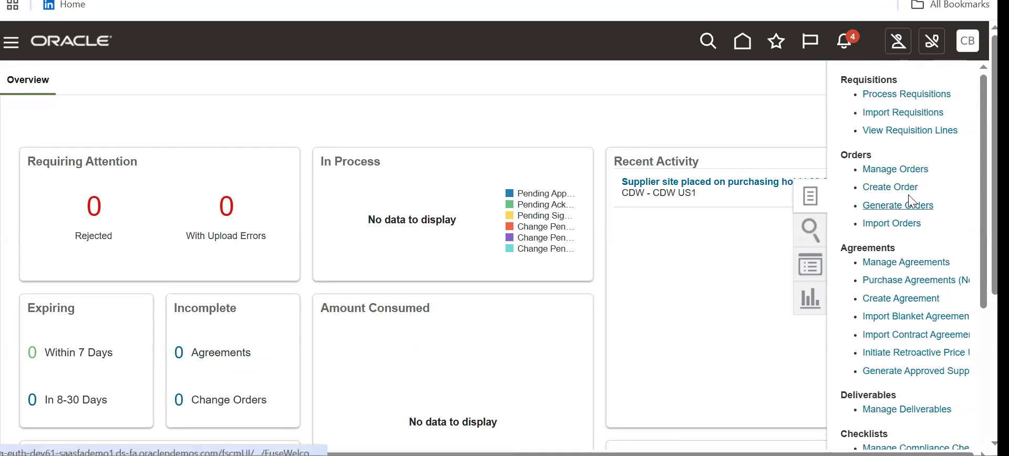
left_click(886, 171)
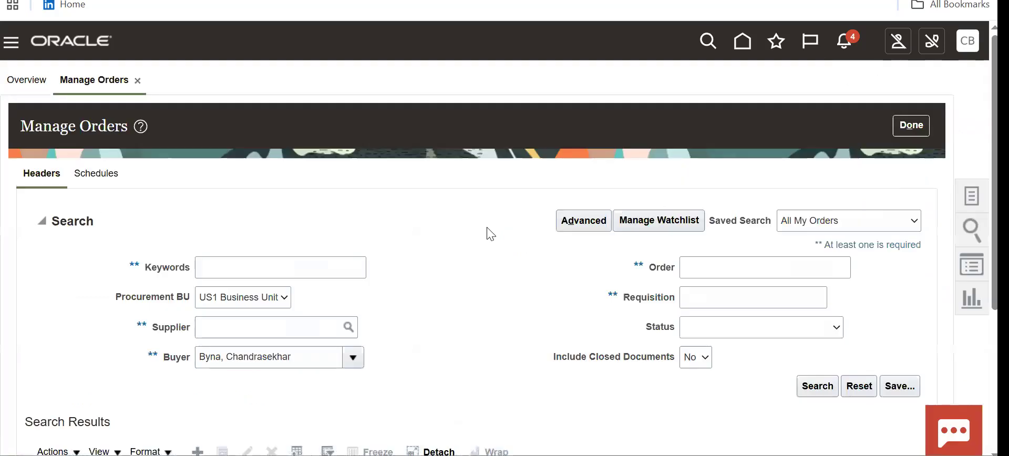
- Try to find the purchase order by entering the submitted requisition's number as the Order criterion
left_click(718, 267)
type("204161")
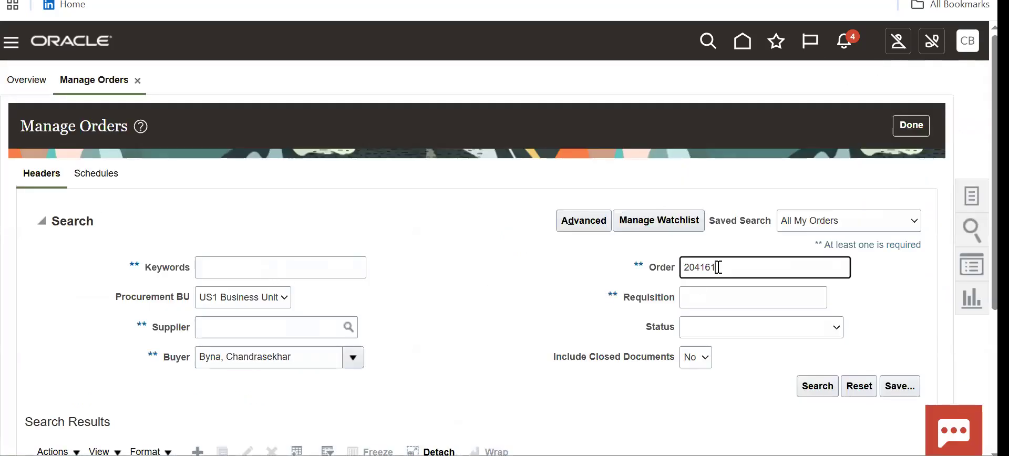
left_click(821, 389)
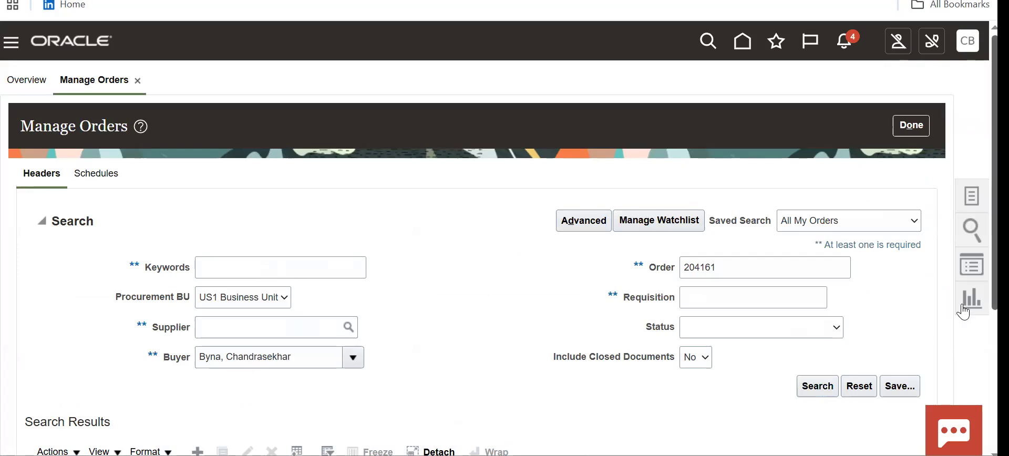
- Try the order search again with the Buyer criterion cleared, check the results, and leave Manage Orders
double_click(306, 358)
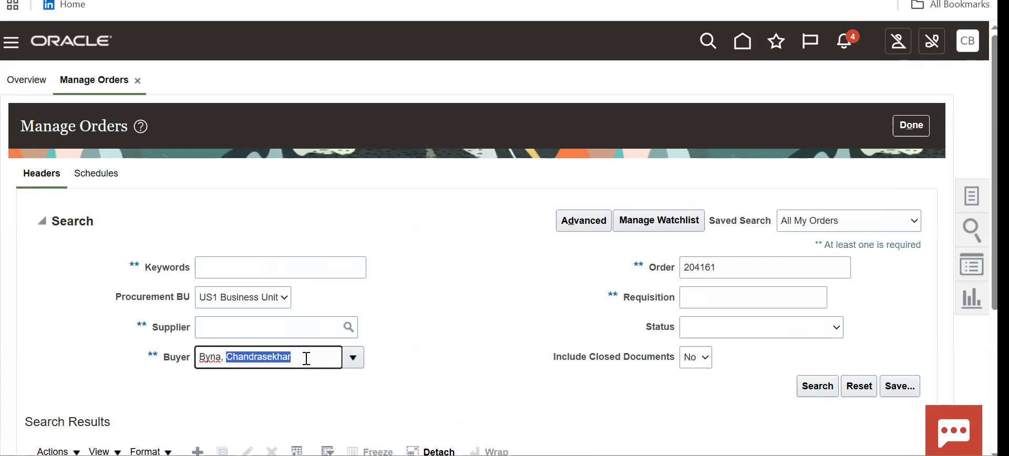
key("BackSpace")
key("BackSpace")
key("BackSpace")
key("BackSpace")
key("BackSpace")
key("BackSpace")
key("BackSpace")
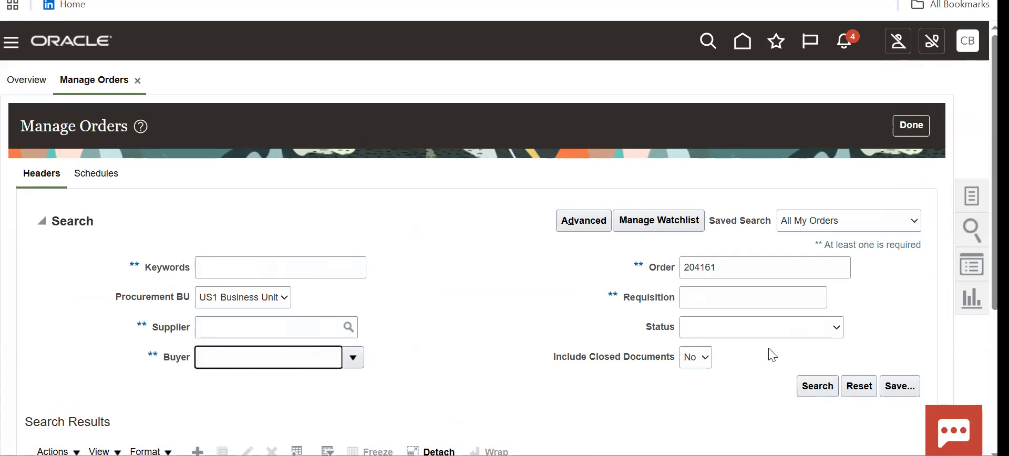
left_click(810, 391)
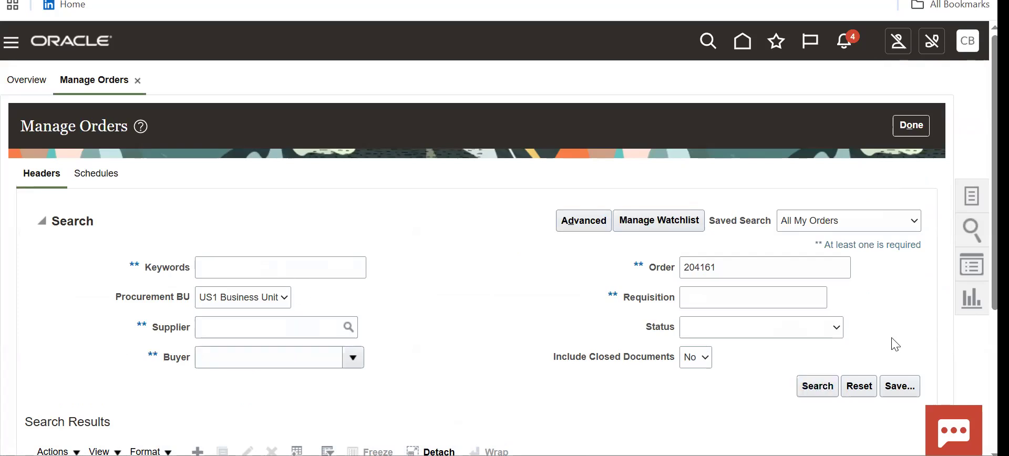
scroll(994, 211, "down", 2)
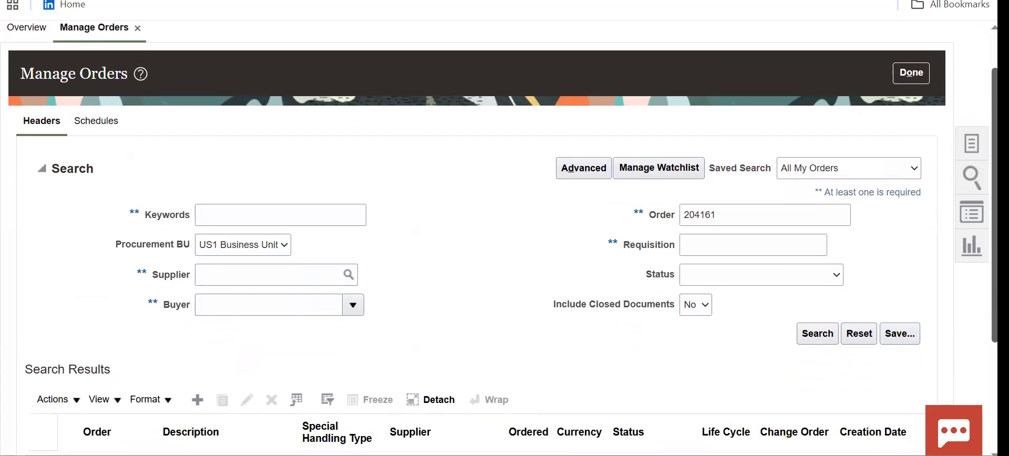
left_click(808, 300)
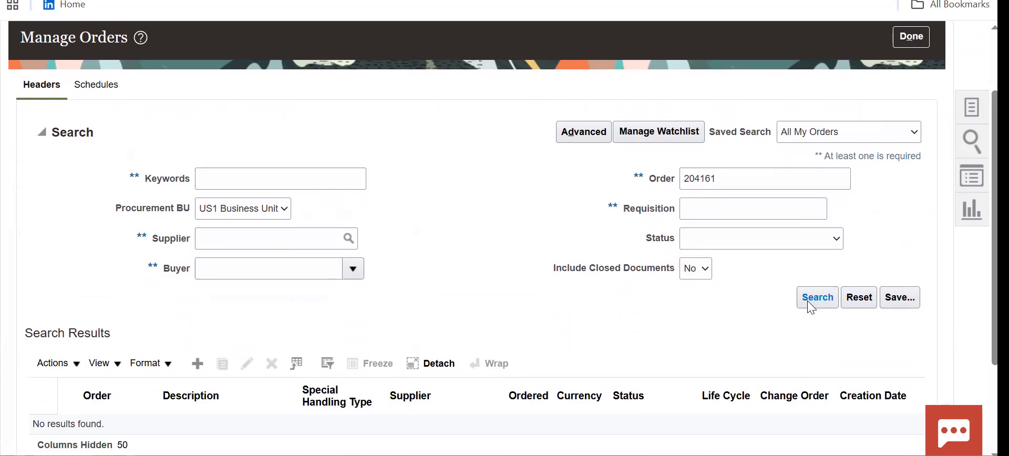
left_click(686, 180)
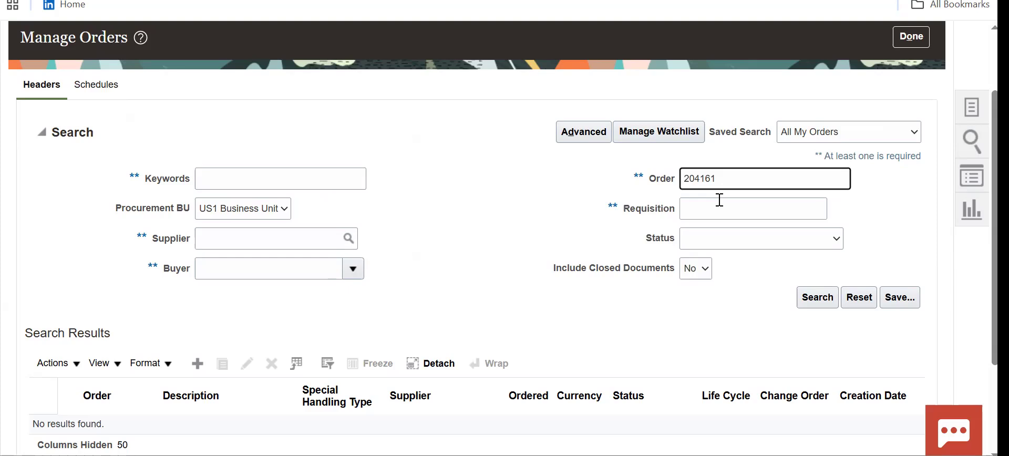
left_click(827, 297)
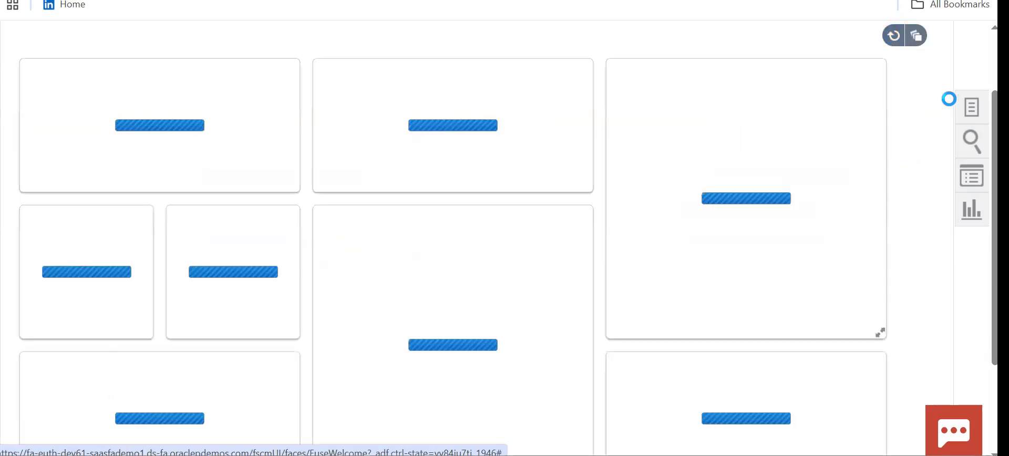
- Reopen Manage Orders and search using the submitted requisition's number as the Requisition criterion
left_click(972, 113)
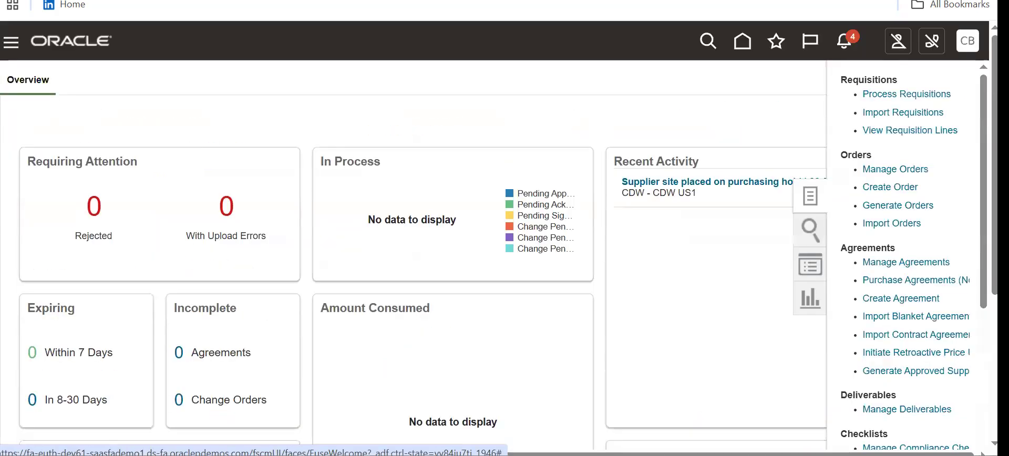
left_click(910, 169)
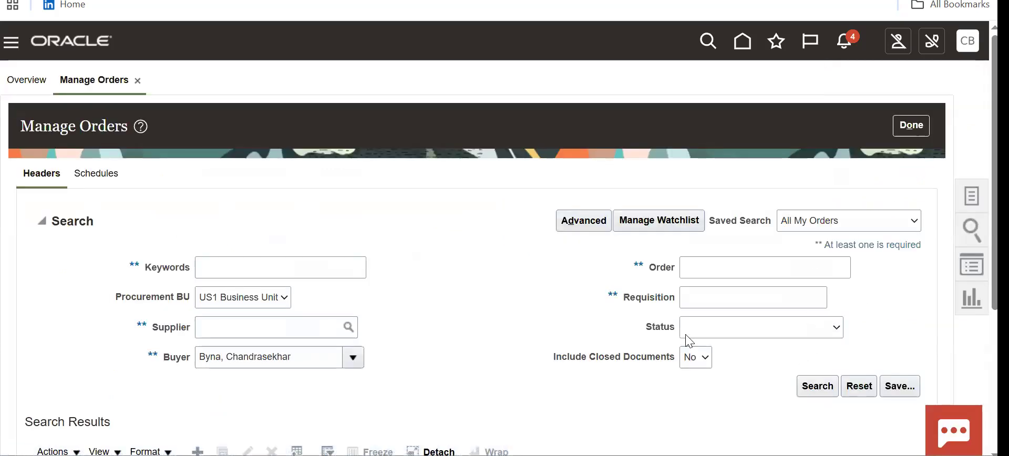
left_click(698, 277)
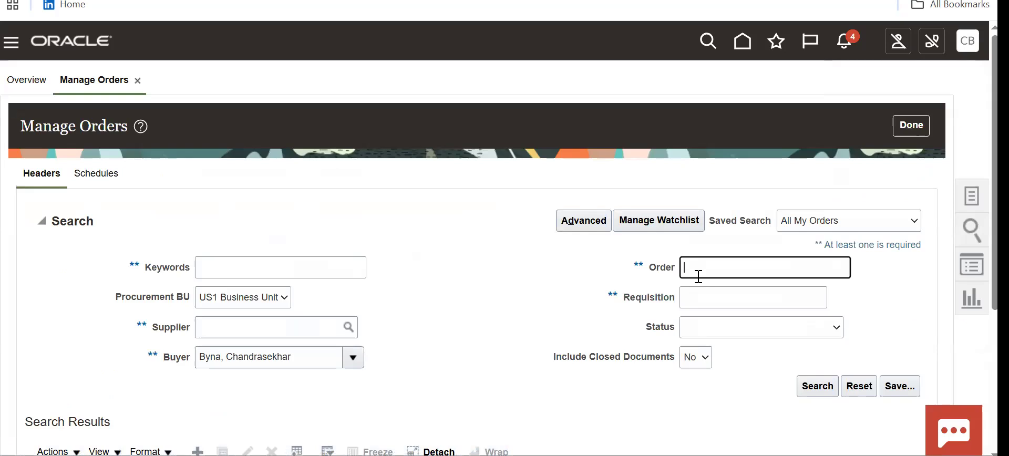
left_click(711, 299)
type("204161")
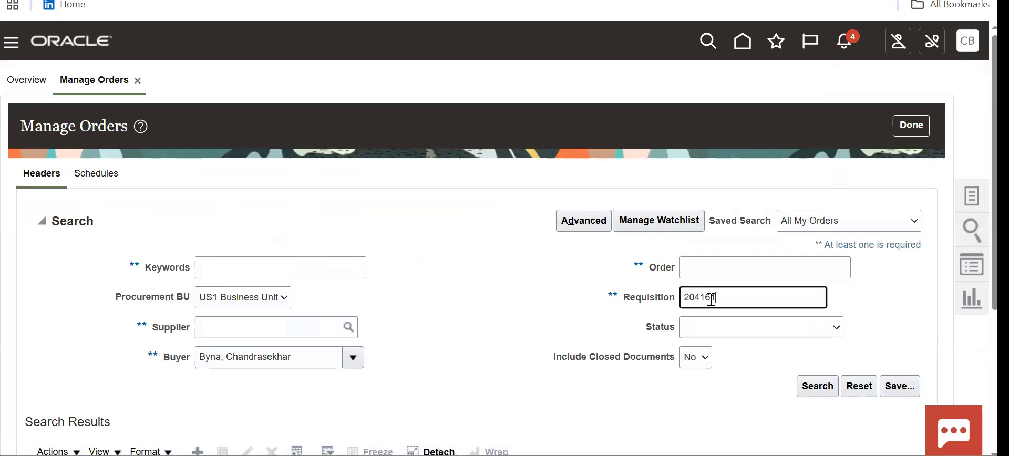
left_click(813, 390)
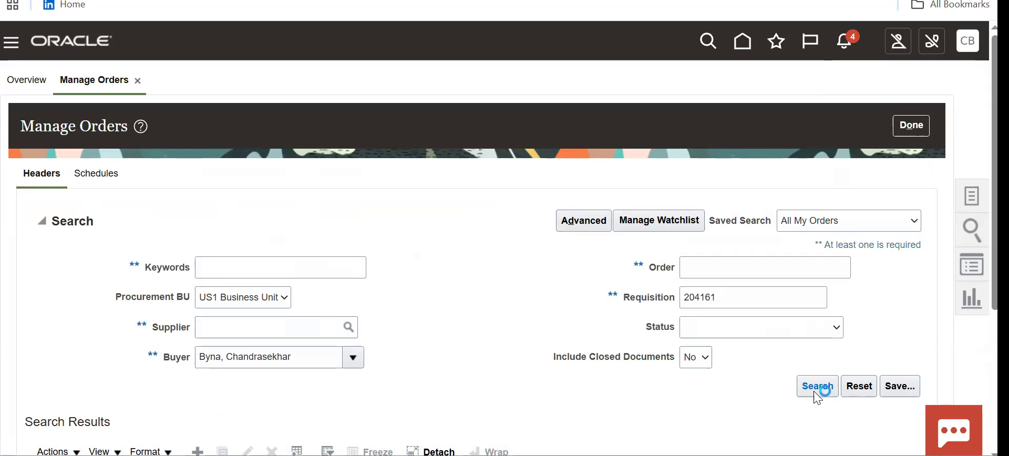
- Clear the Buyer criterion and search for the orders linked to the requisition
left_click(299, 351)
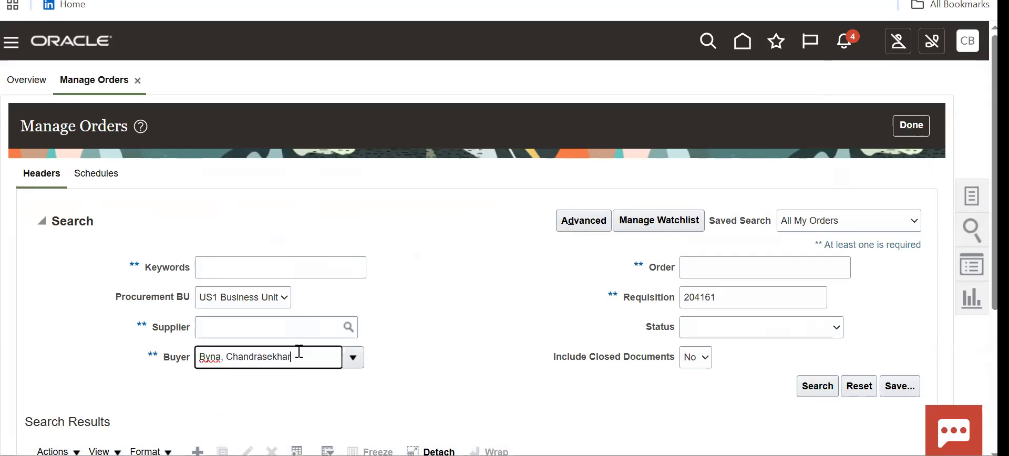
key("BackSpace")
key("BackSpace")
key("BackSpace")
key("BackSpace")
key("BackSpace")
key("BackSpace")
key("BackSpace")
key("BackSpace")
key("BackSpace")
key("BackSpace")
key("BackSpace")
key("BackSpace")
key("BackSpace")
key("BackSpace")
key("BackSpace")
key("BackSpace")
key("BackSpace")
key("BackSpace")
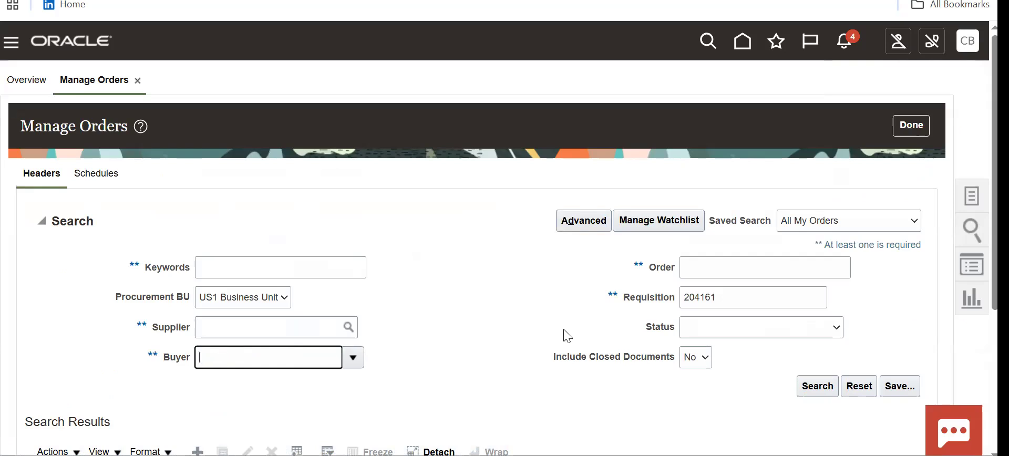
left_click(815, 388)
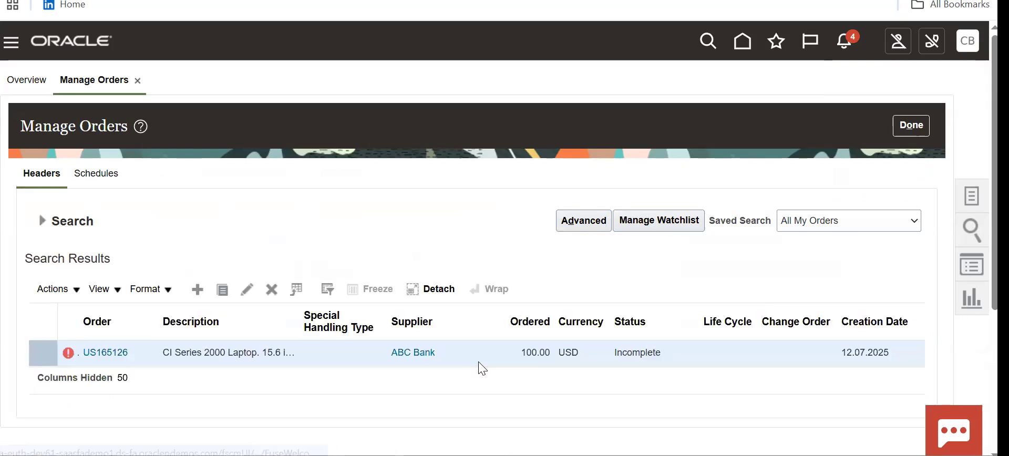
- Open the found laptop purchase order and review its status, buyer, requisition and source agreement
left_click(99, 356)
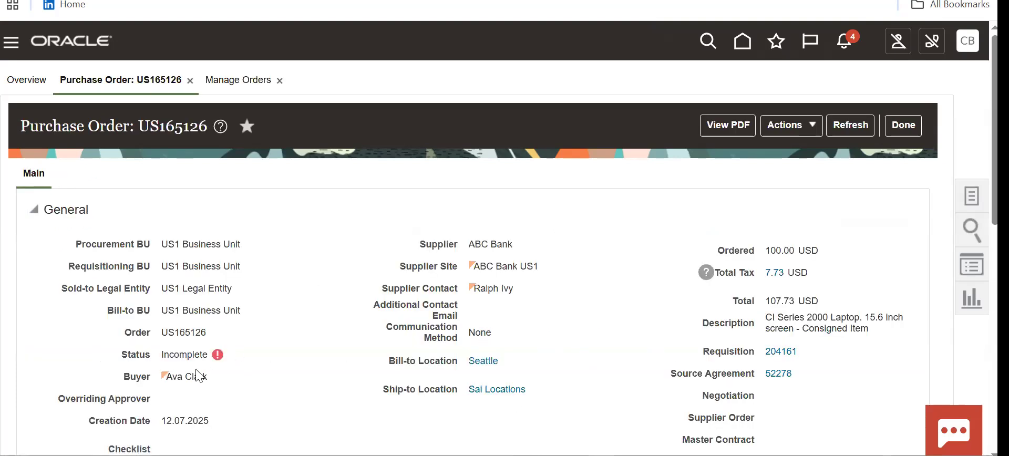
right_click(216, 388)
left_click(174, 396)
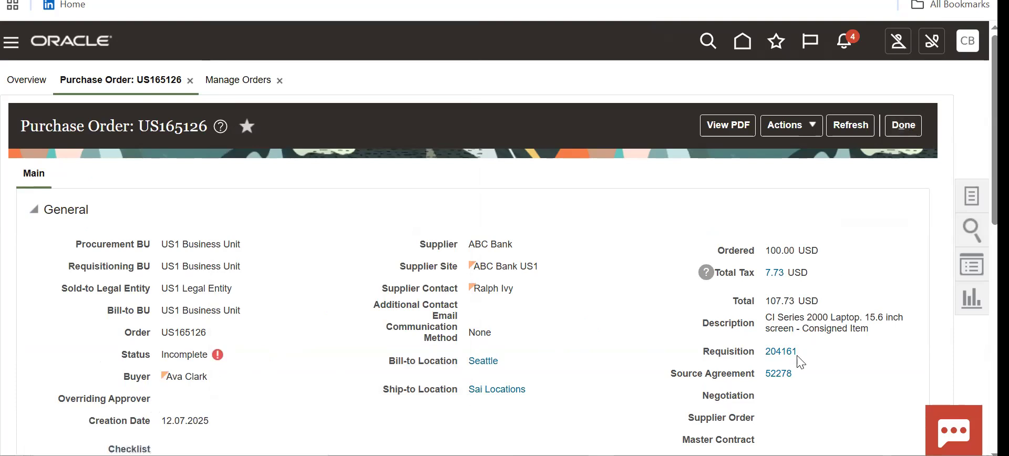
left_click_drag(799, 376, 768, 377)
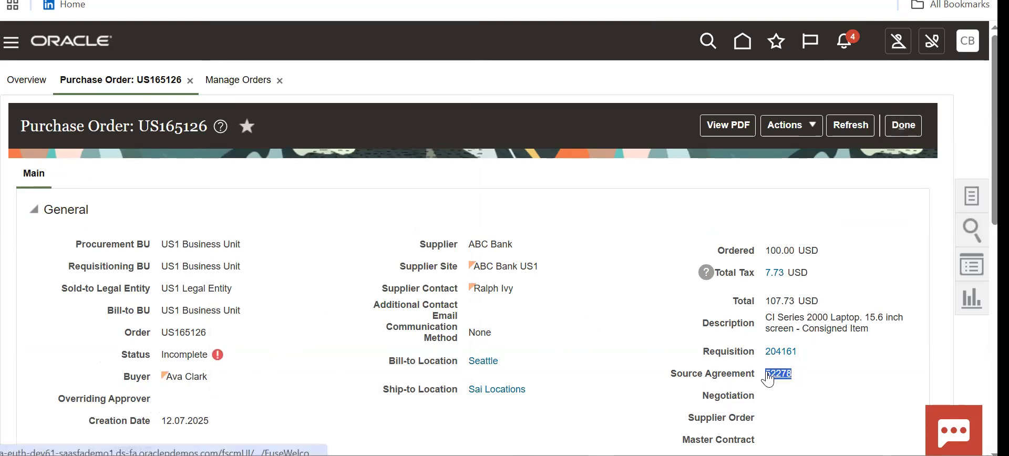
- Leave the purchase order and search Manage Agreements for the source agreement by its number, with the Buyer criterion cleared
left_click(899, 118)
left_click(969, 198)
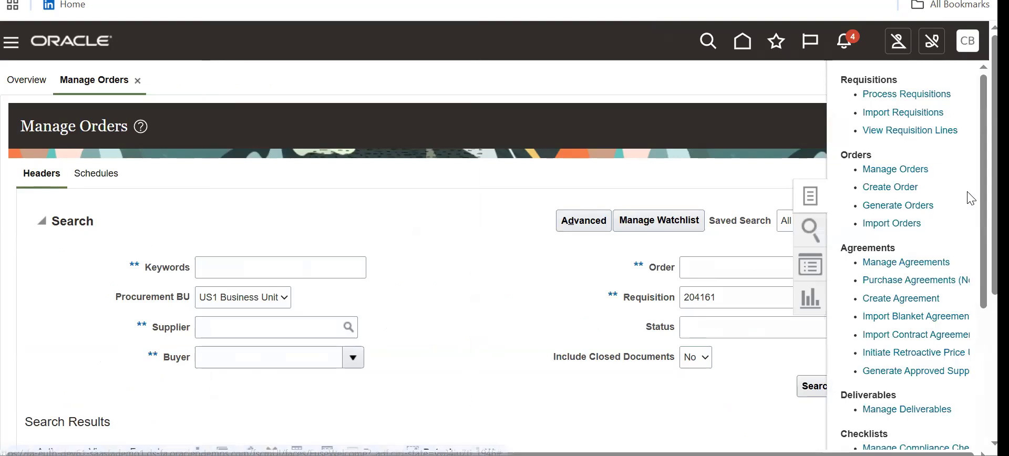
left_click(904, 264)
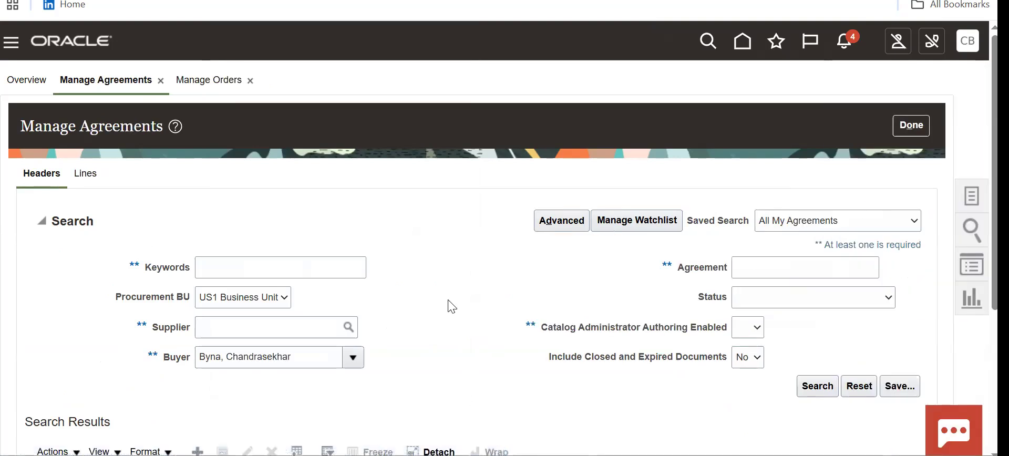
triple_click(307, 358)
key("BackSpace")
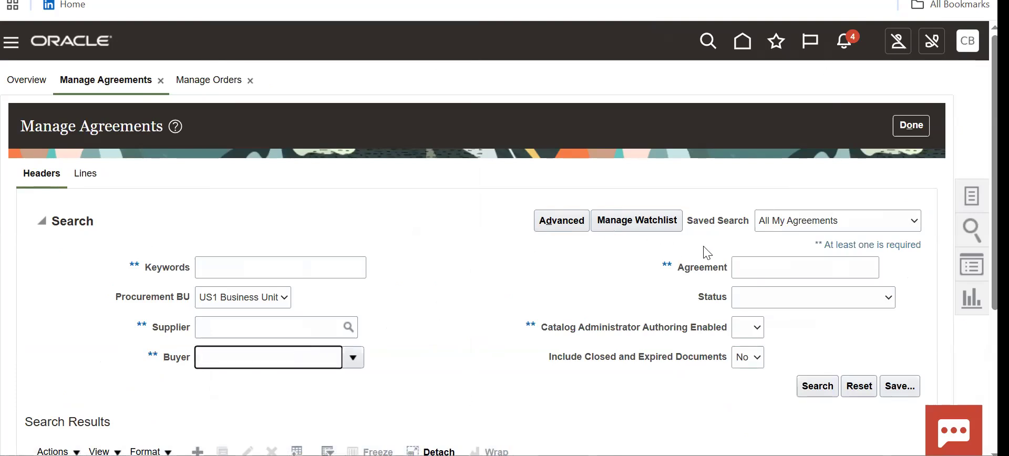
left_click(745, 266)
type("52278")
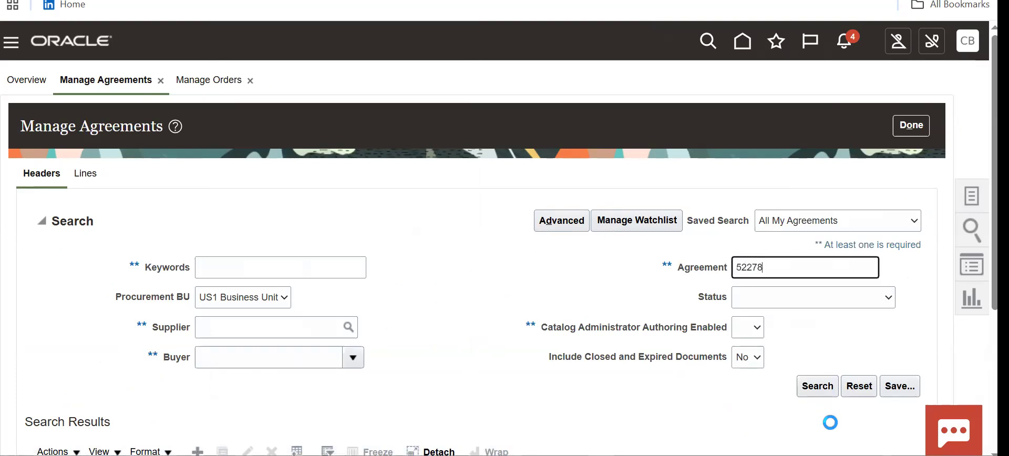
left_click(817, 388)
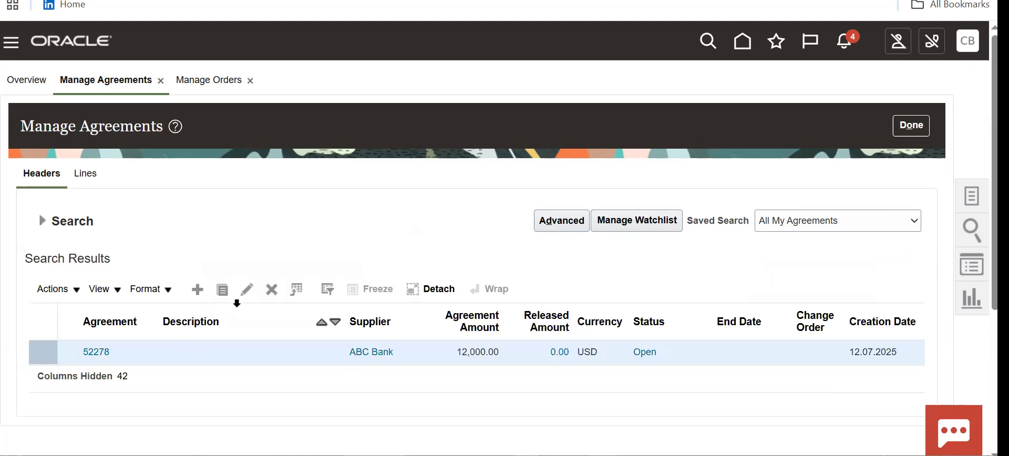
- Open the found ABC Bank blanket purchase agreement for editing as a new change order
left_click(247, 292)
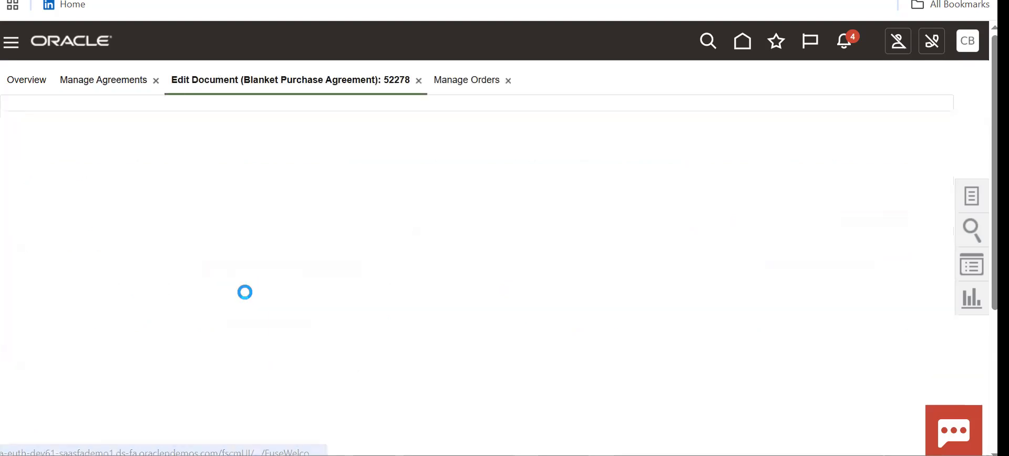
left_click(652, 265)
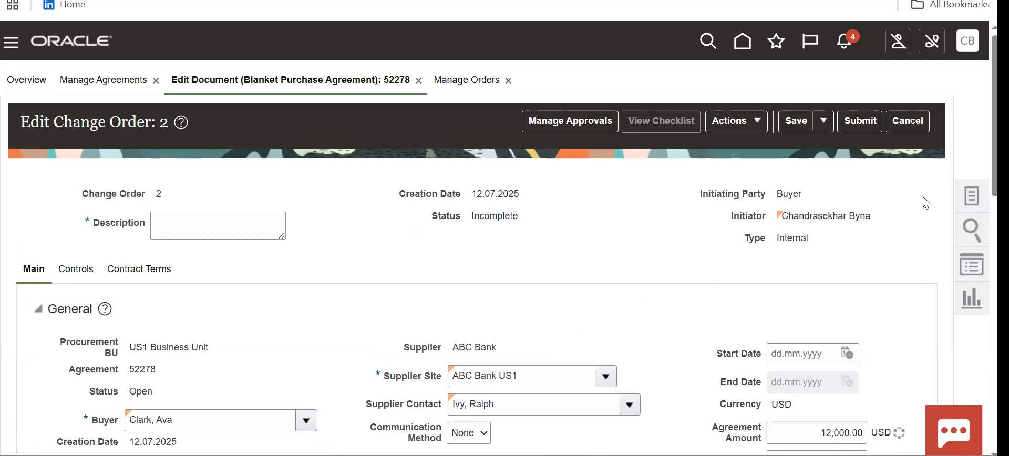
scroll(443, 342, "down", 1)
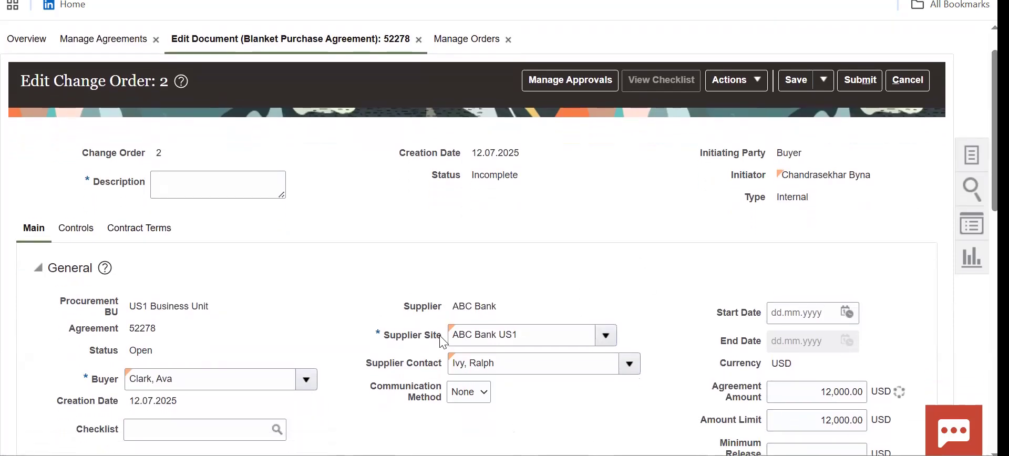
- Replace the agreement's Buyer with the change order's initiator
double_click(222, 373)
key("BackSpace")
key("BackSpace")
key("BackSpace")
key("BackSpace")
key("BackSpace")
key("BackSpace")
key("BackSpace")
key("BackSpace")
type("Byna")
key("Tab")
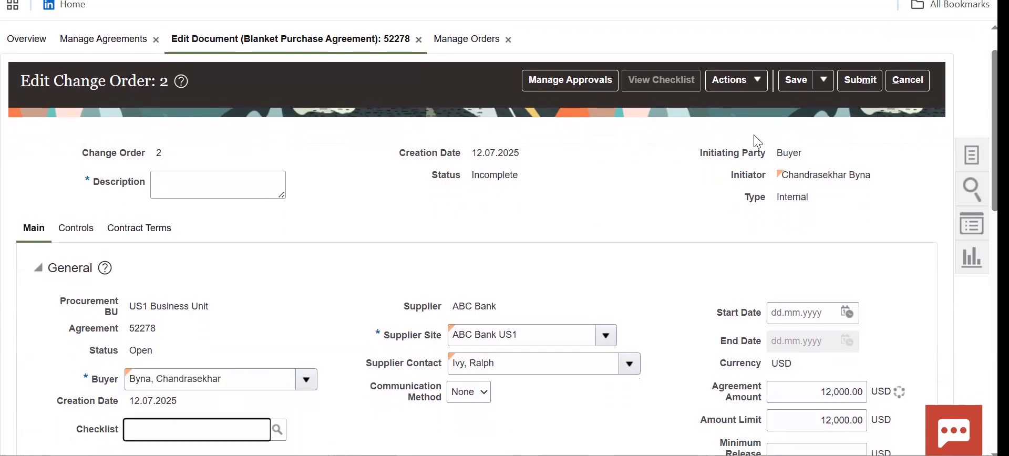
- Enter "Buyer Change-1" as the change order's description and save the change order
left_click(788, 84)
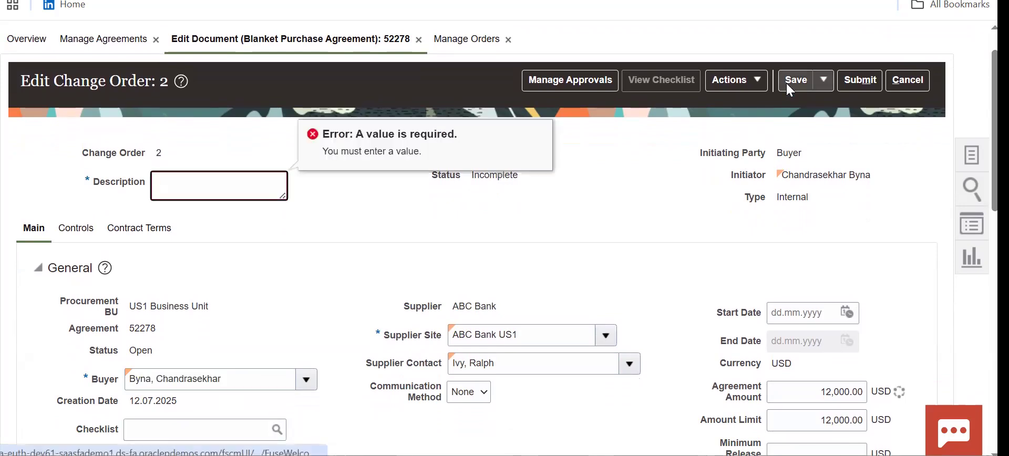
left_click(225, 187)
type("Buy")
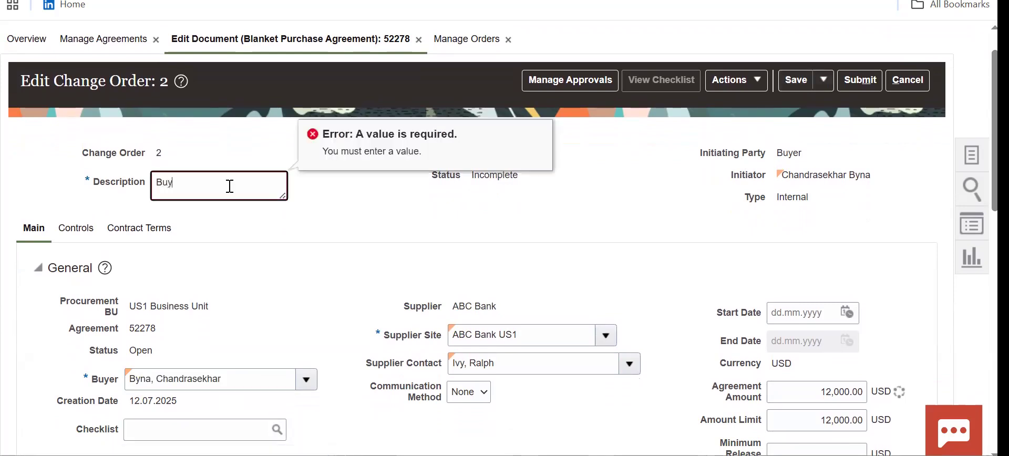
type("er Change-1")
left_click(794, 83)
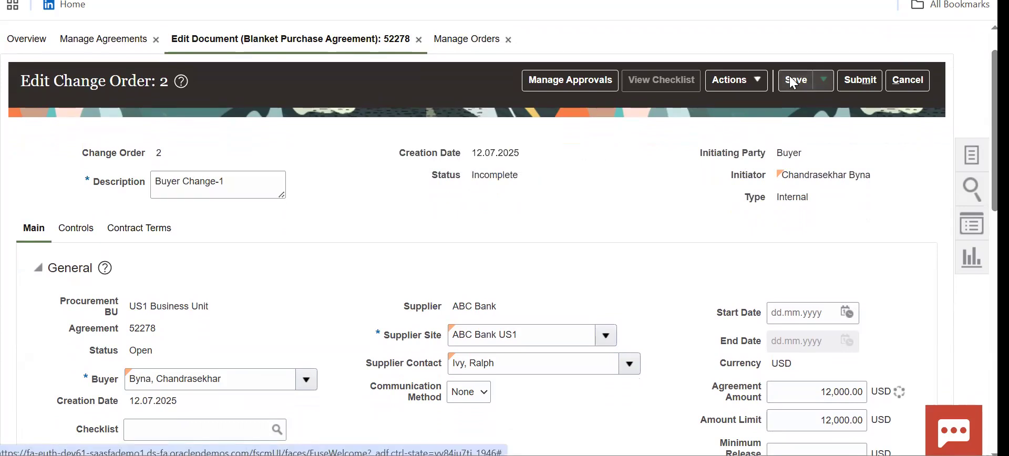
- Validate the agreement's change order for errors and warnings
left_click(762, 86)
left_click(752, 100)
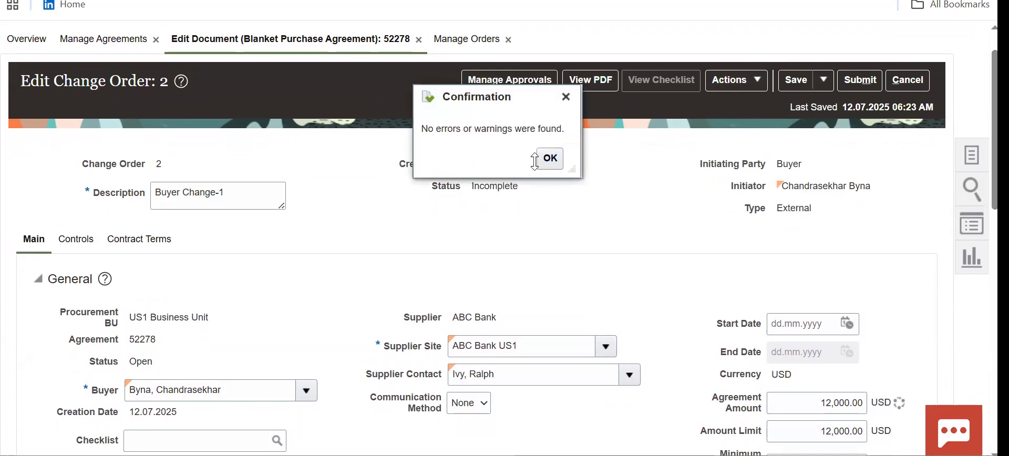
left_click(550, 157)
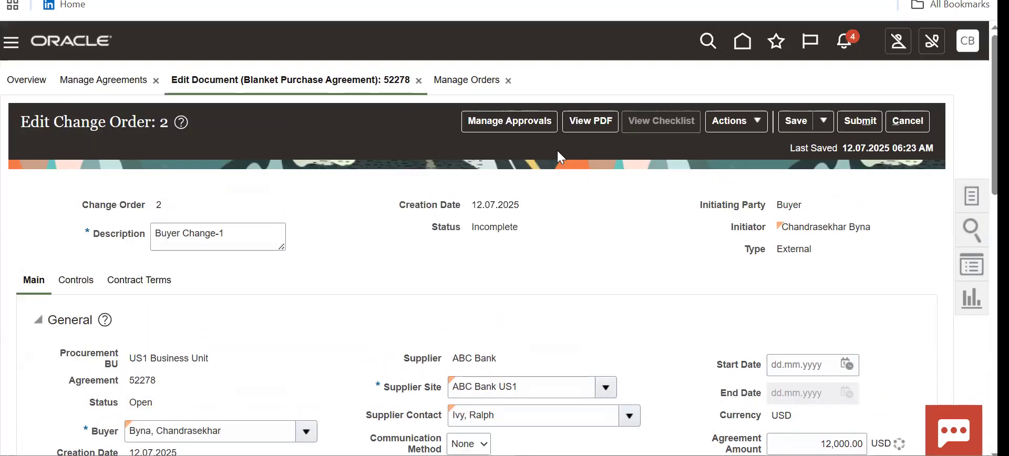
- Review the change order's approval stages and submit it for approval
left_click(525, 121)
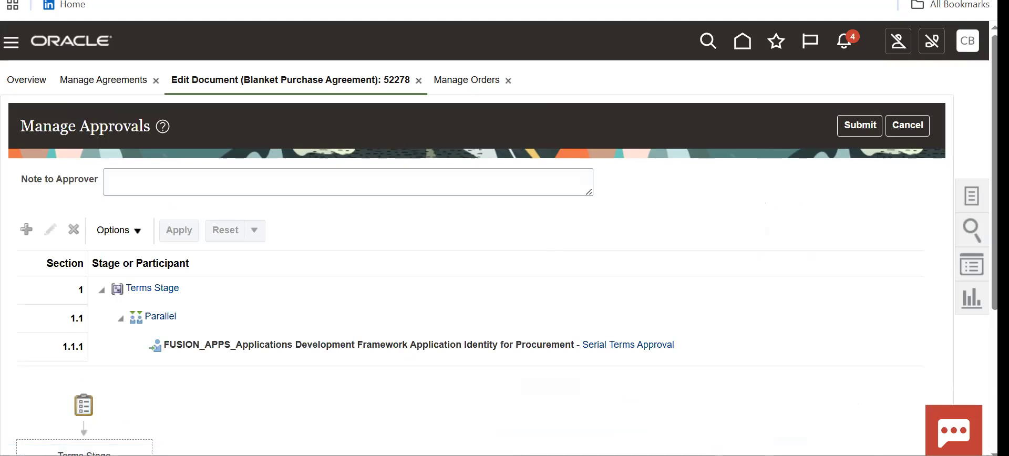
scroll(905, 260, "down", 3)
scroll(914, 203, "up", 3)
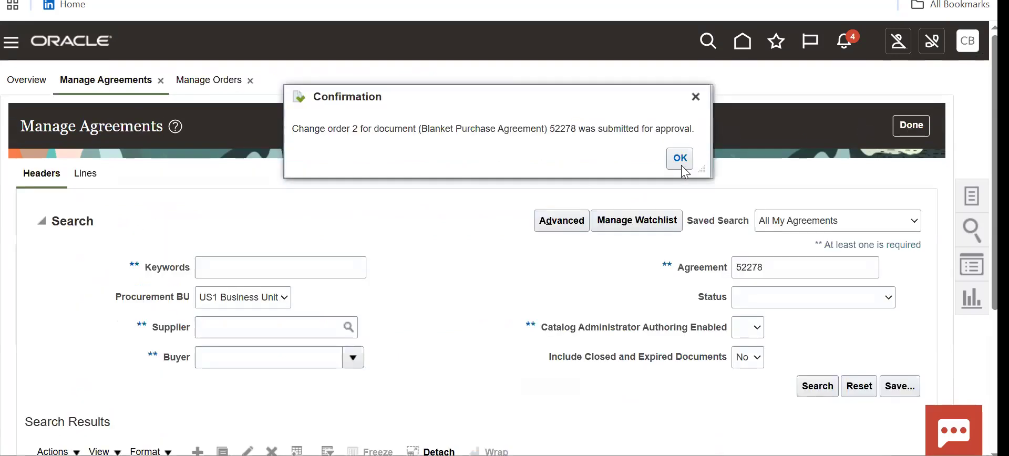
left_click(680, 158)
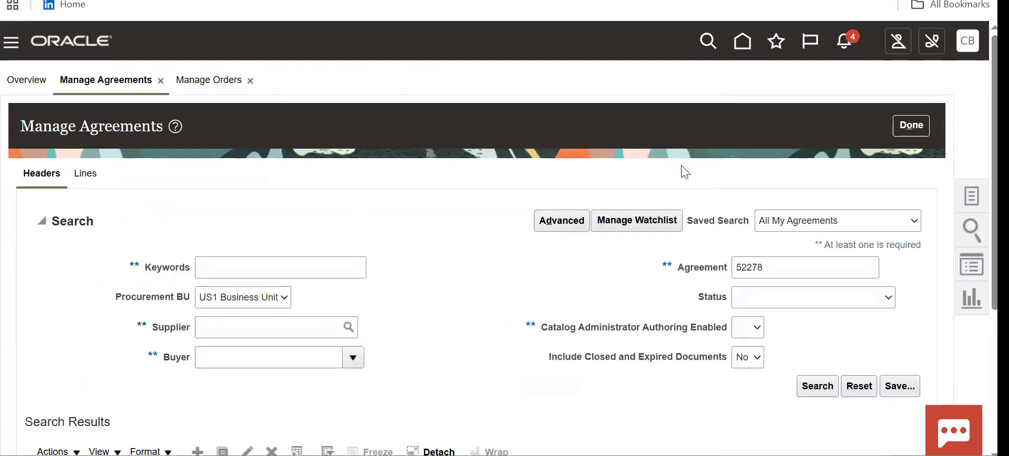
- Search for the same agreement again and view the information notice on its row
double_click(796, 274)
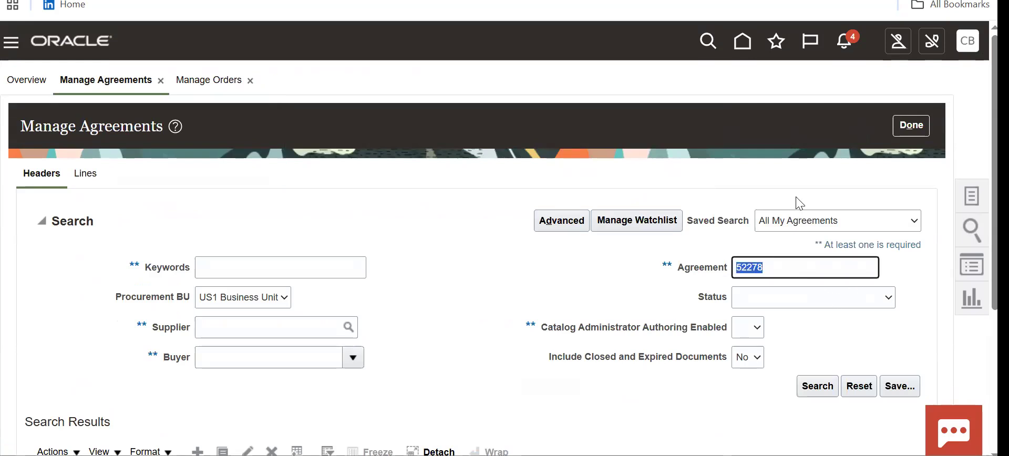
left_click(809, 385)
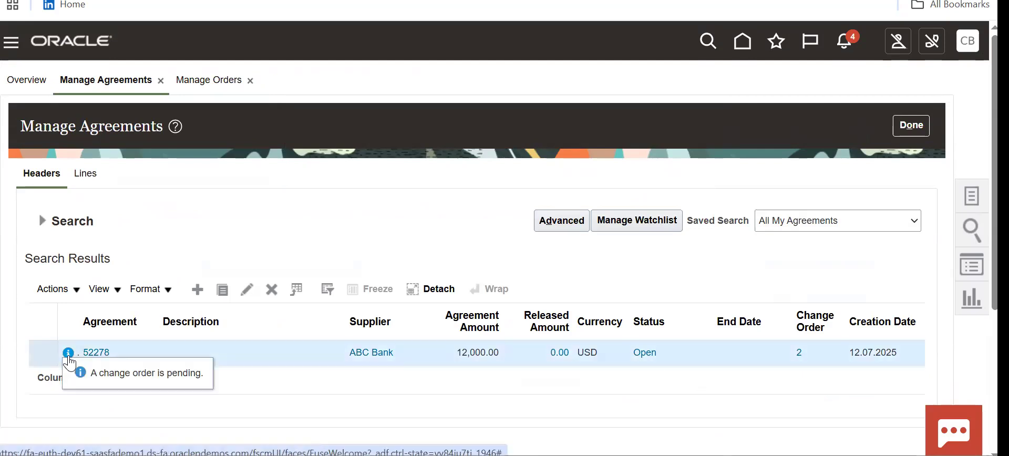
left_click(68, 359)
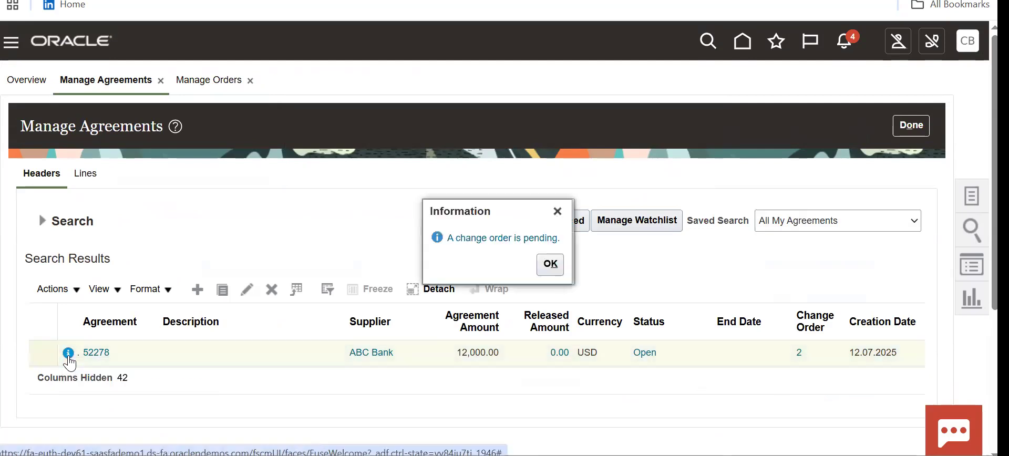
left_click(550, 265)
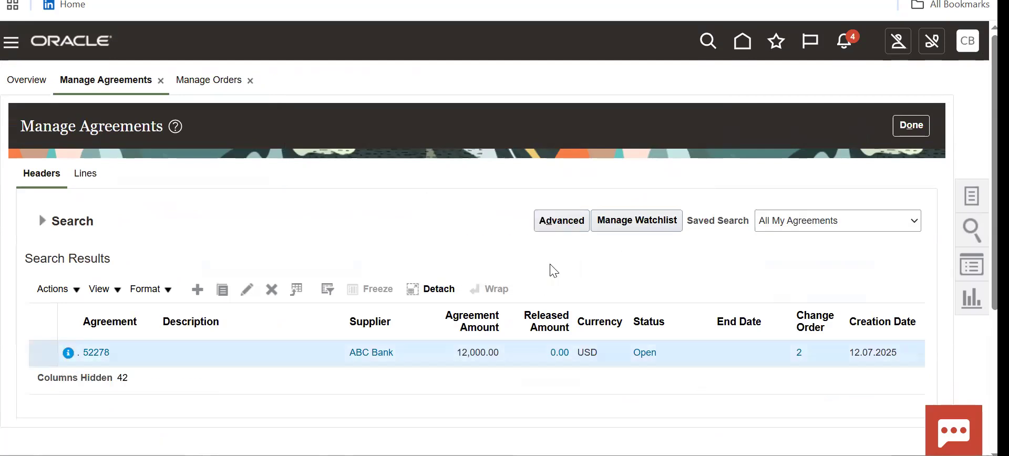
- Repeat the agreement search to recheck its change order status, and leave Manage Agreements
left_click(40, 222)
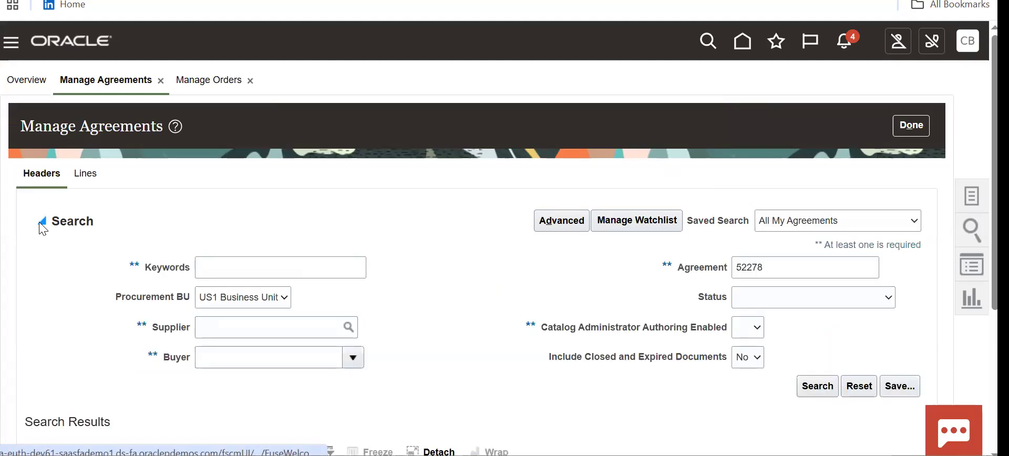
left_click(819, 388)
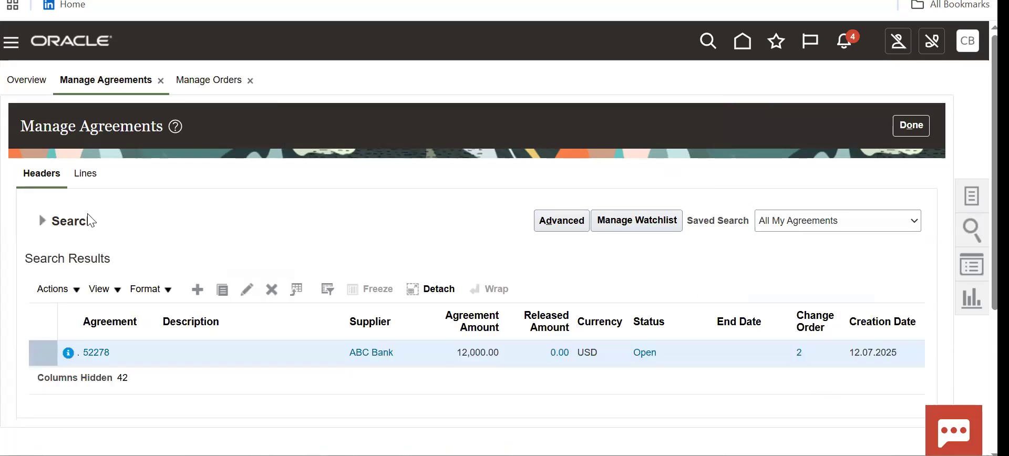
left_click(43, 224)
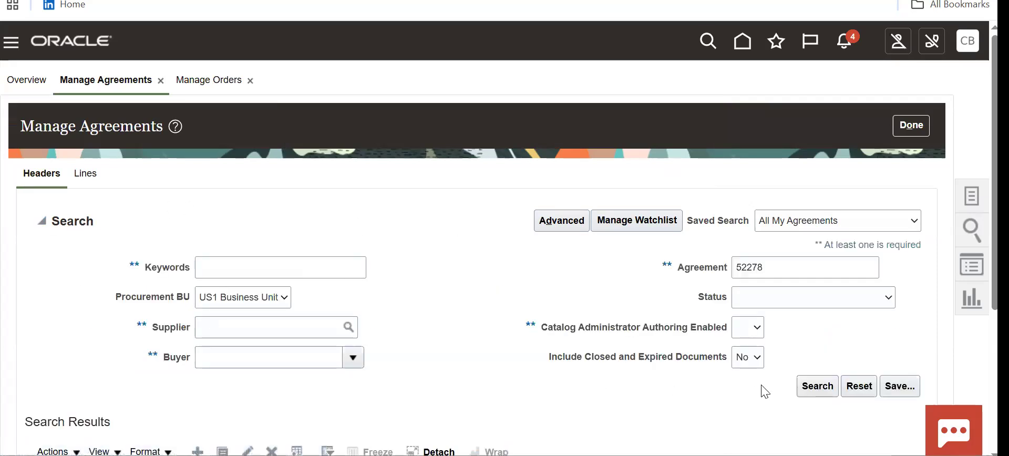
left_click(818, 387)
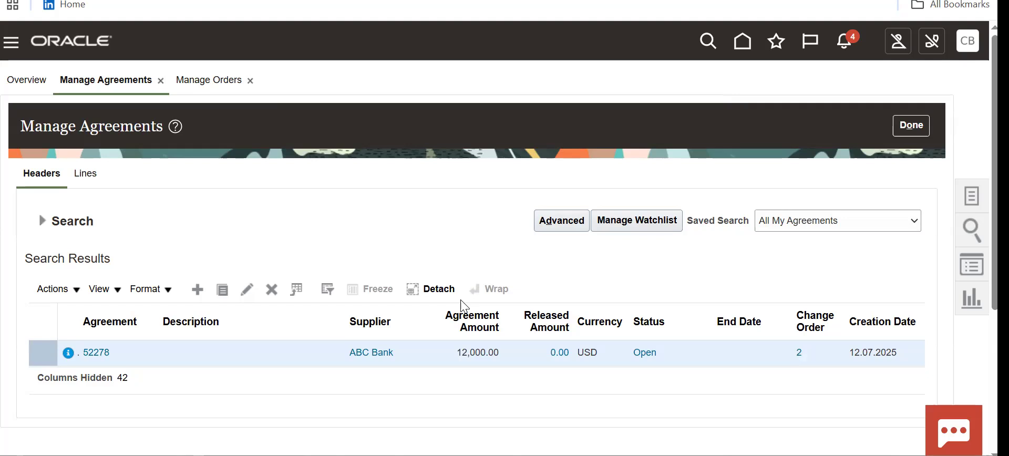
left_click(53, 227)
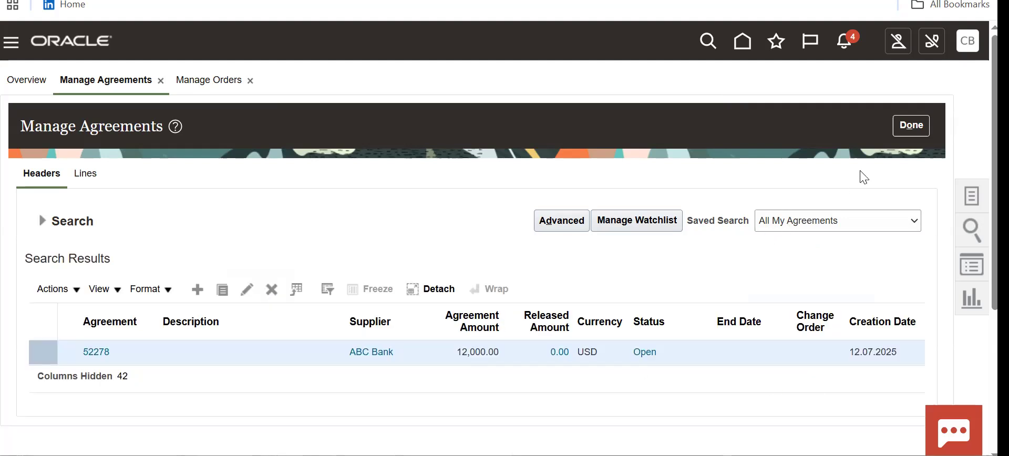
left_click(911, 133)
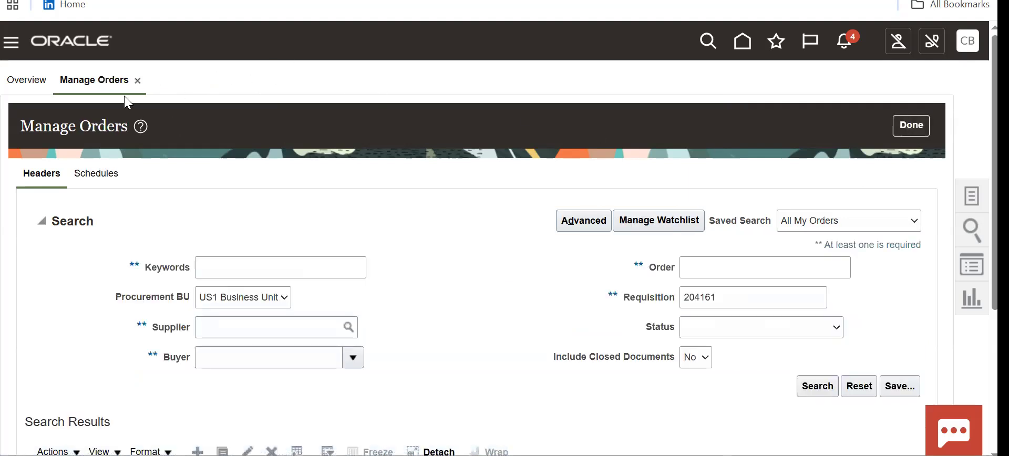
- Return to the home page, open Purchase Requisitions and start a new requisition line entry
left_click(73, 42)
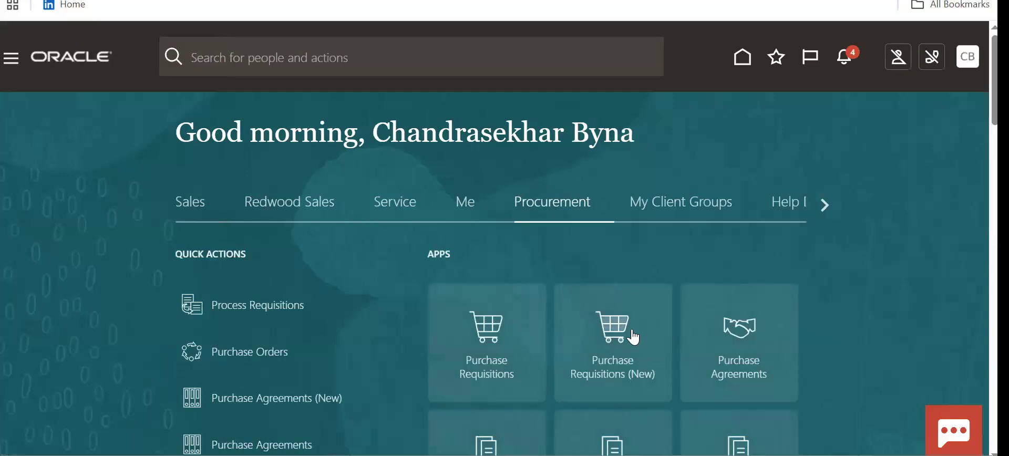
left_click(508, 344)
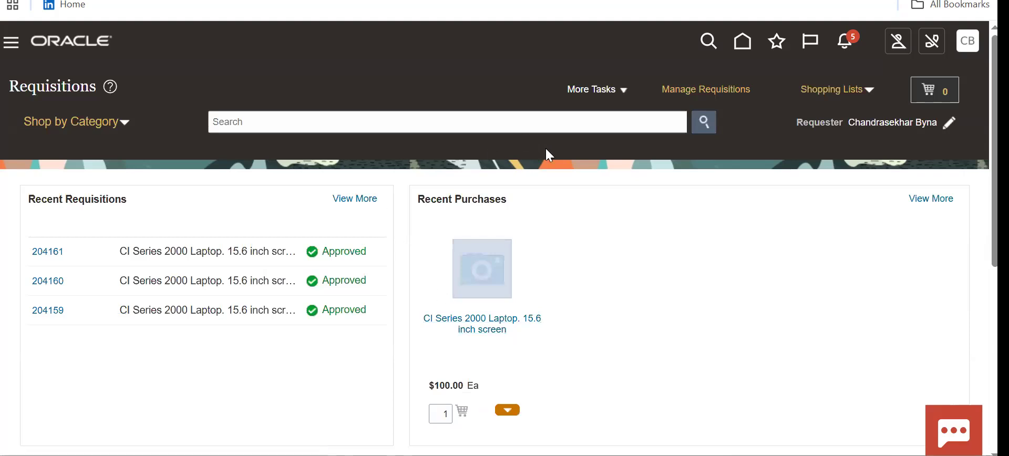
left_click(626, 89)
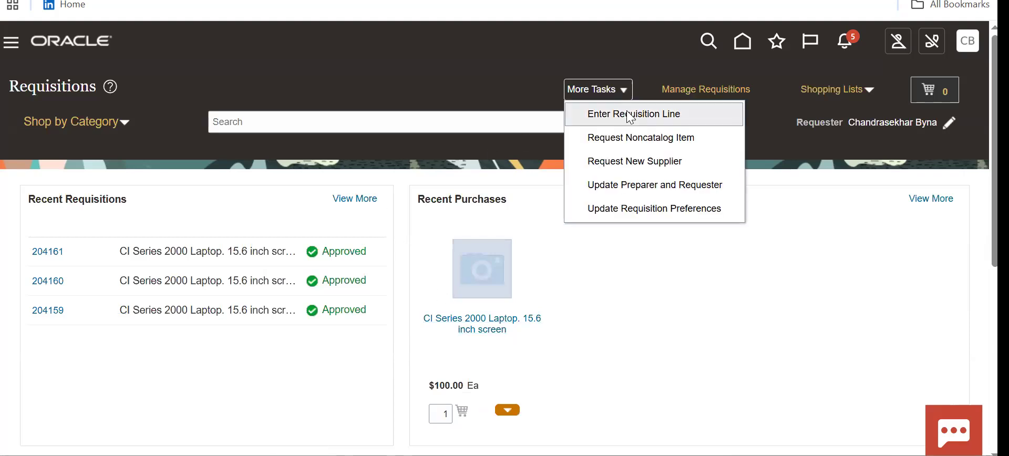
left_click(628, 110)
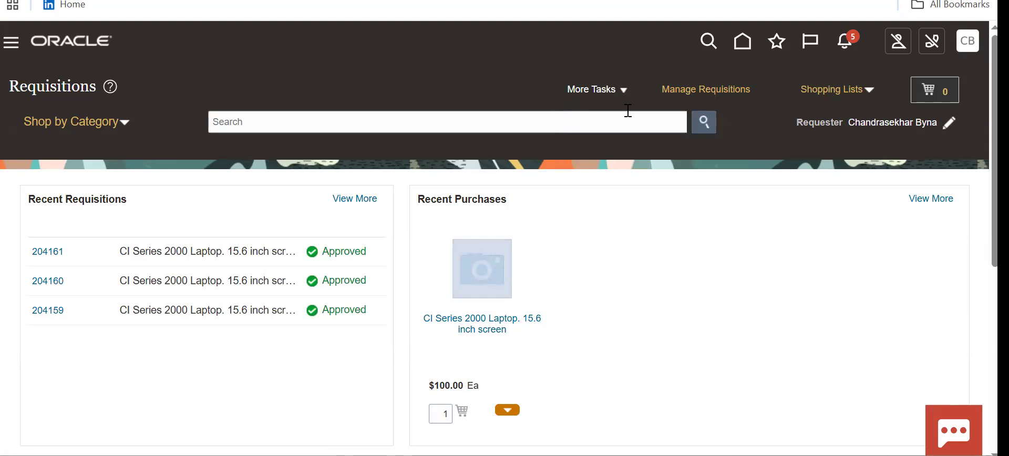
- Set the requisition line's item to AS15000, CI Series 2000 Laptop, 15.6 inch screen, and check its delivery details
left_click(267, 179)
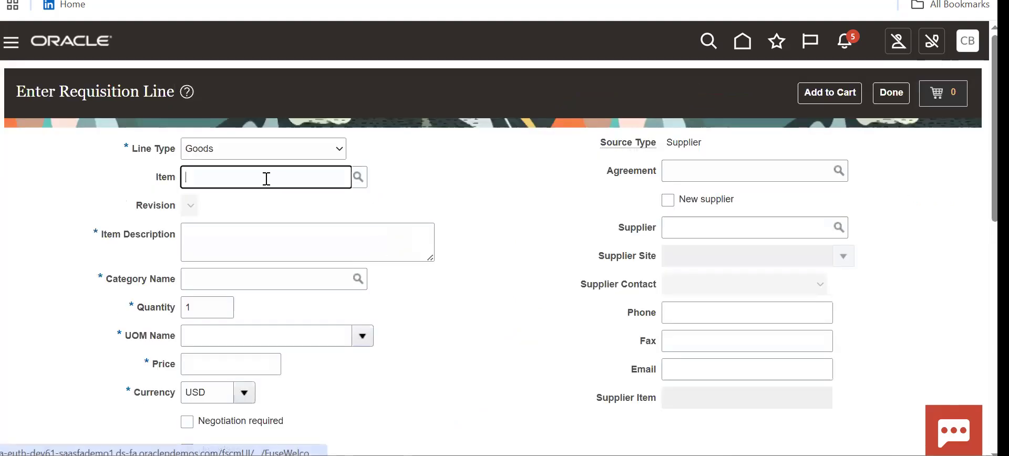
type("as15")
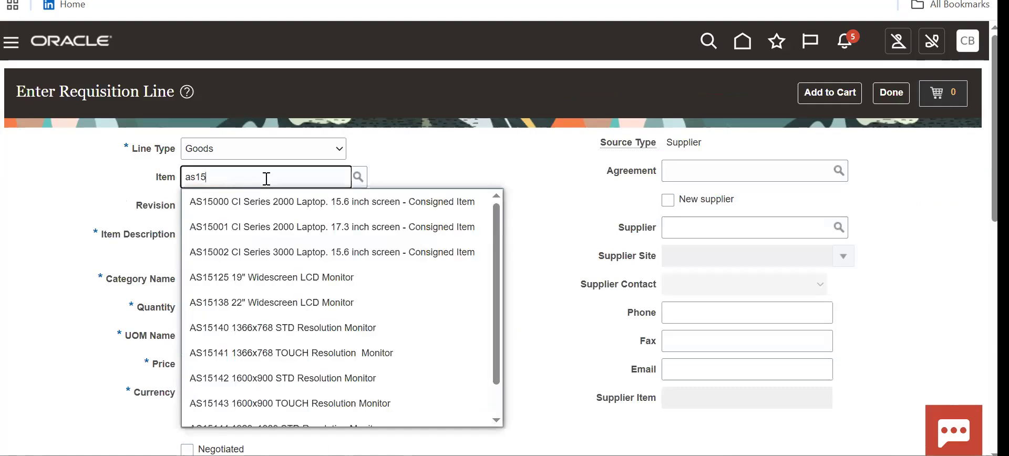
left_click(264, 200)
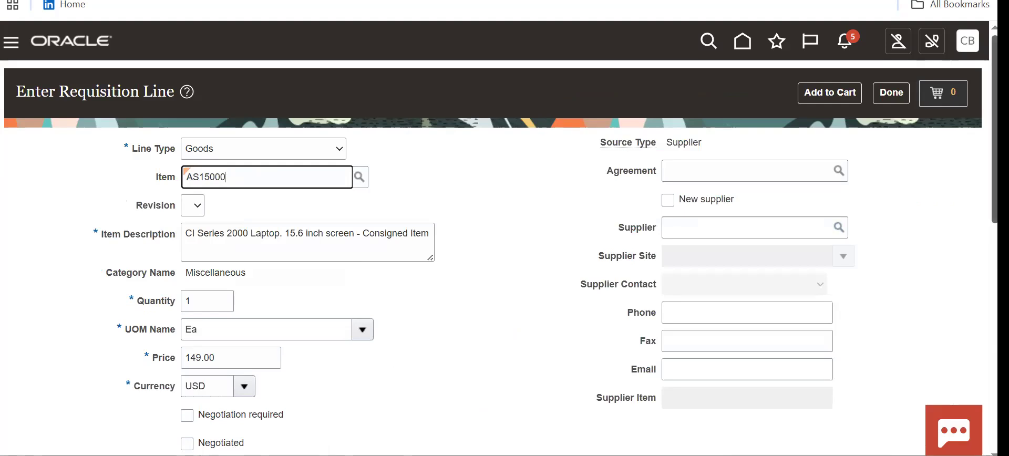
scroll(499, 236, "down", 5)
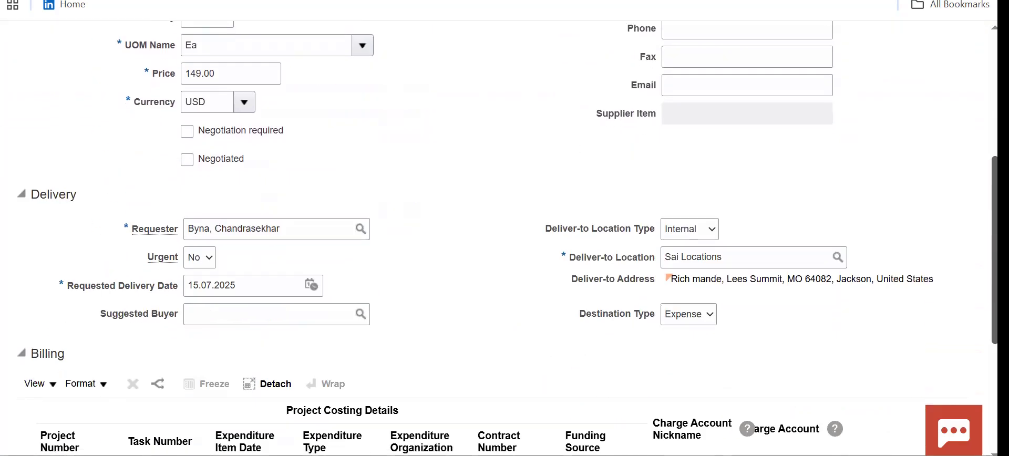
- Leave the suggested buyer blank, add the AS15000 laptop line to the cart and submit the requisition
scroll(307, 309, "down", 1)
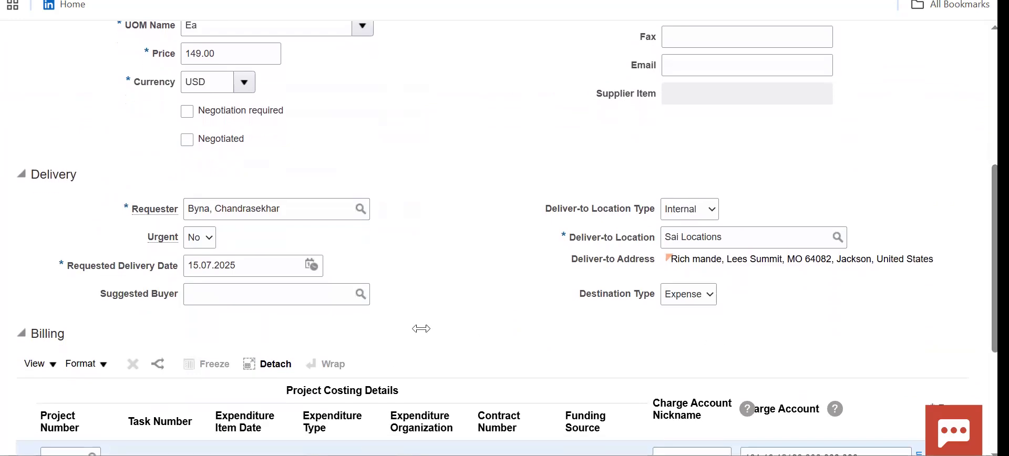
left_click(288, 296)
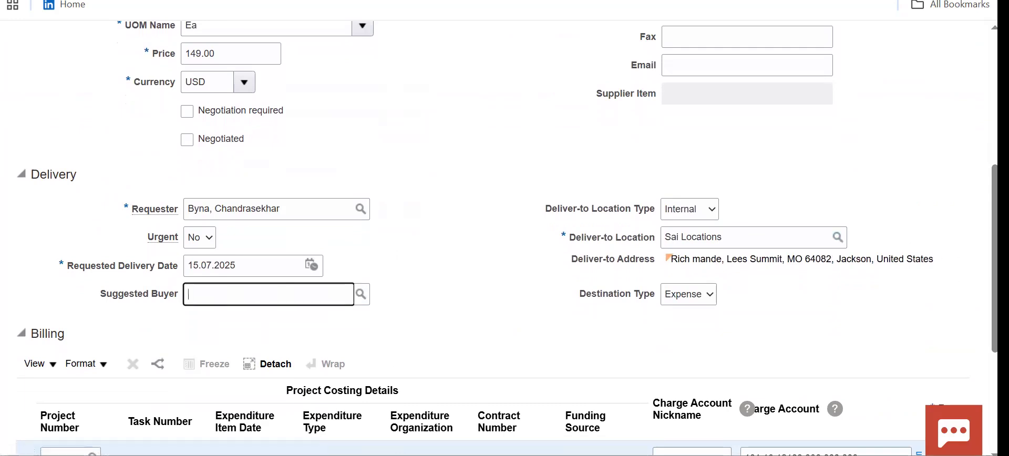
scroll(505, 237, "up", 6)
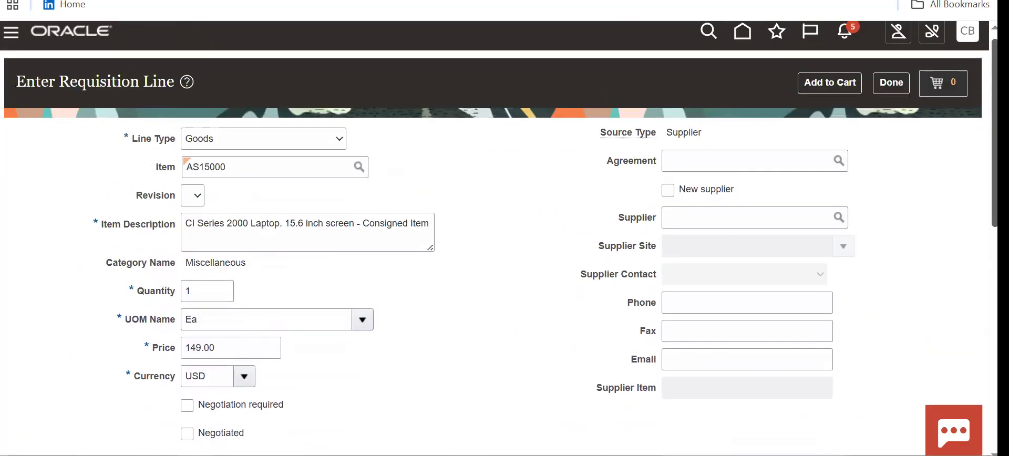
left_click(822, 82)
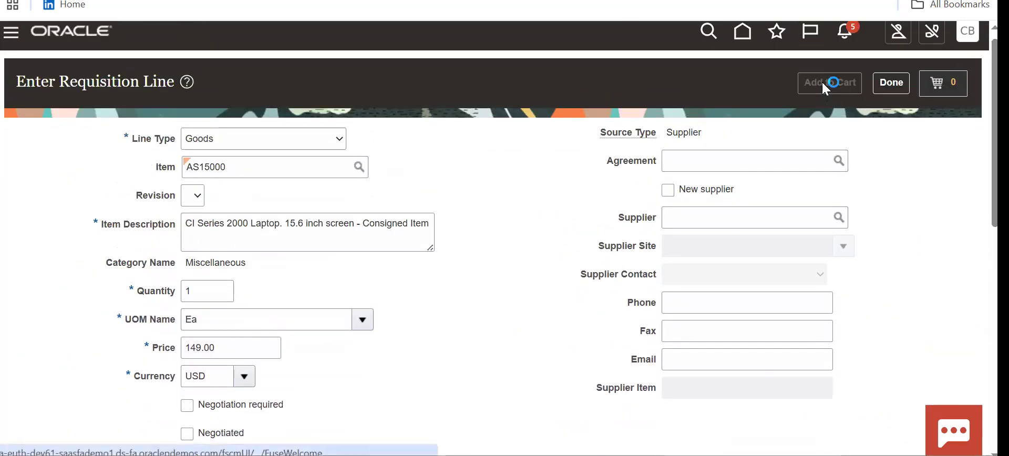
left_click(948, 86)
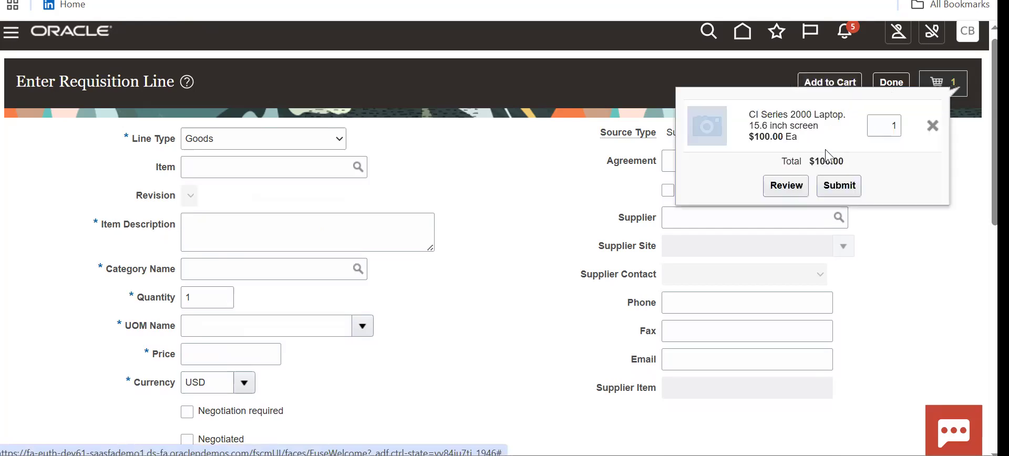
left_click(840, 185)
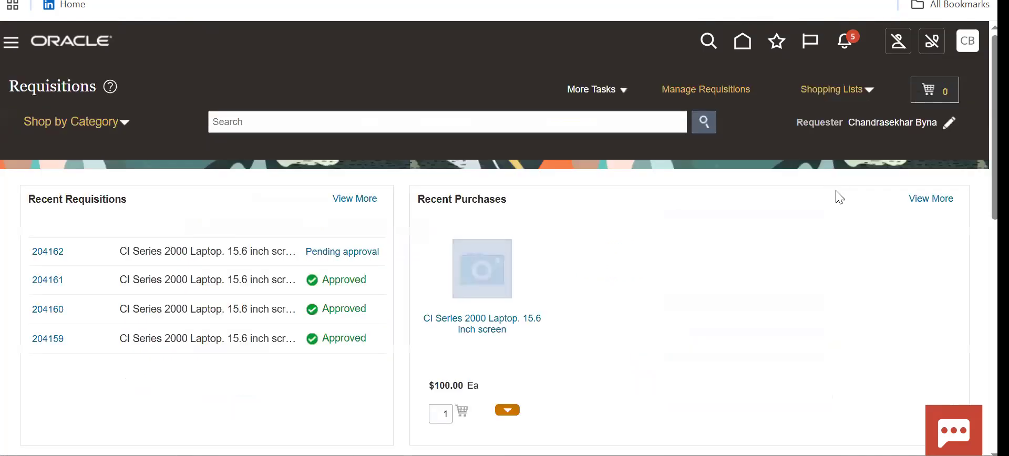
- Select the new requisition's number, open Manage Requisitions and search for the requisitions entered by the current requester
left_click_drag(61, 254, 27, 254)
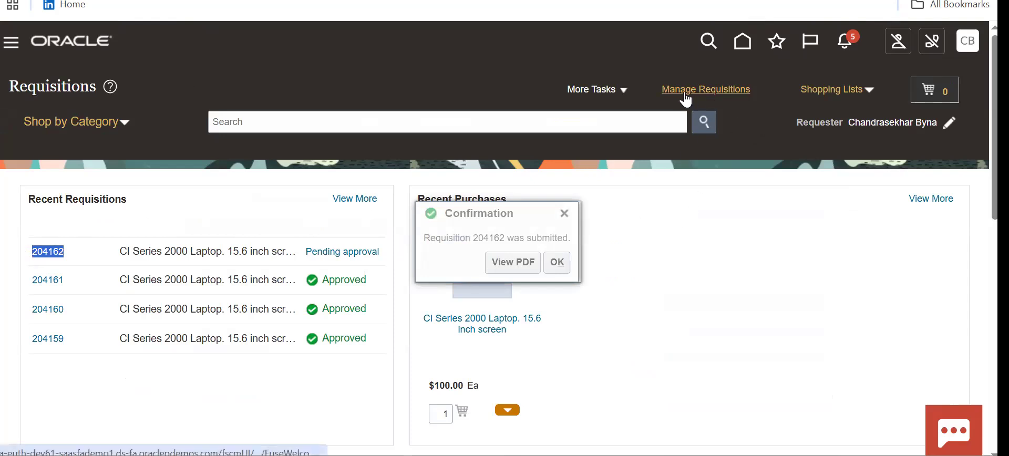
left_click(625, 89)
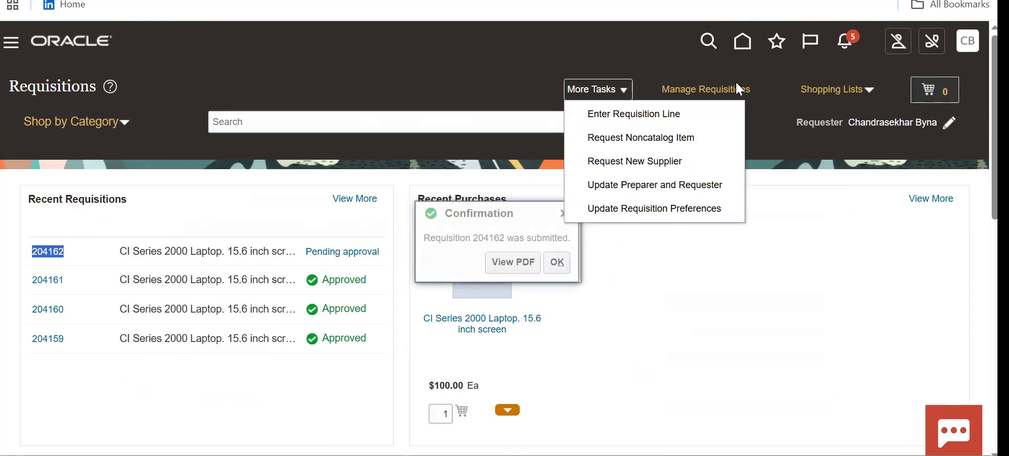
left_click(726, 90)
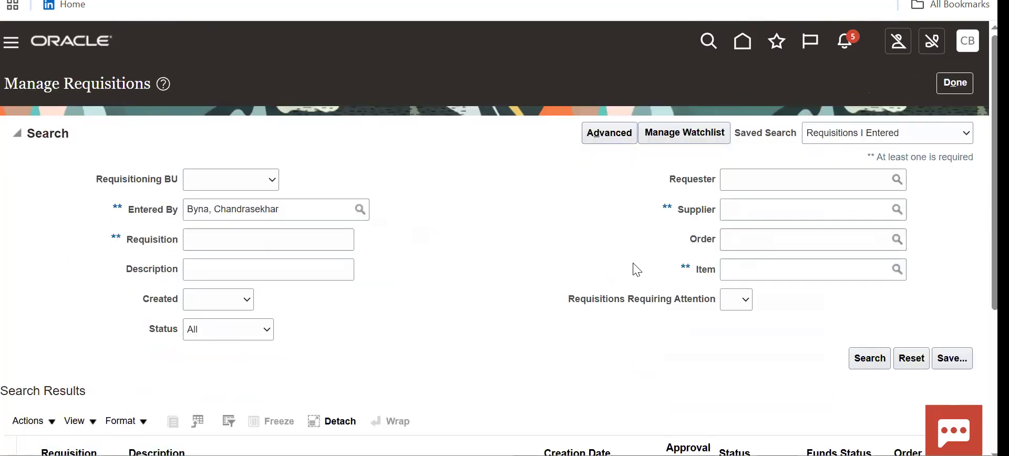
left_click(862, 362)
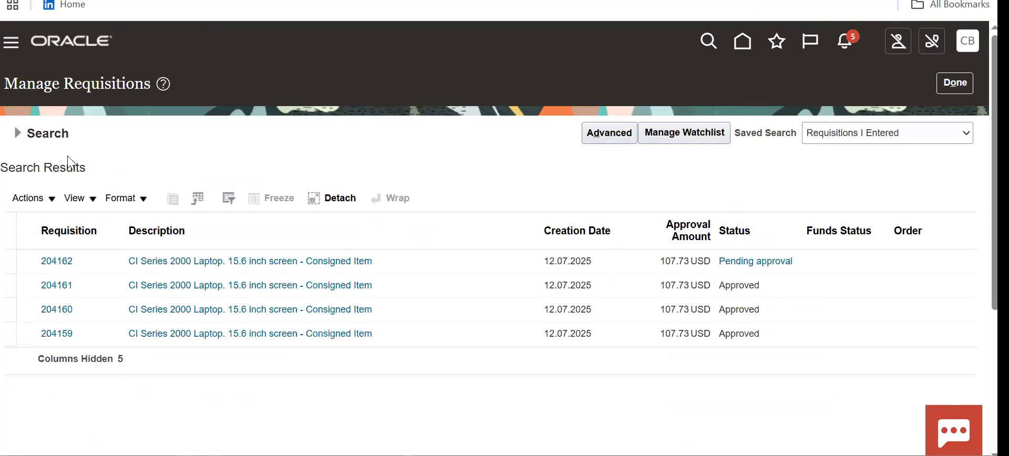
- Repeat the requisition search to recheck the approval status of the new requisition
left_click(22, 141)
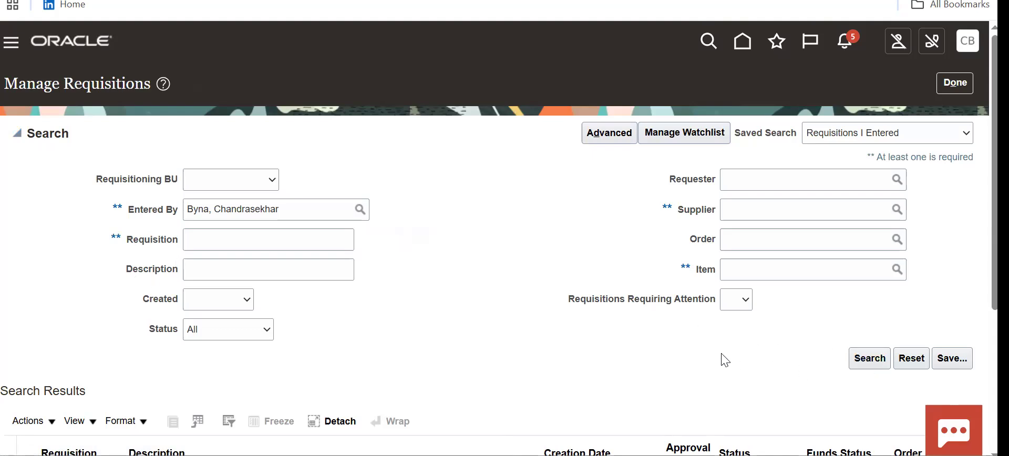
left_click(870, 361)
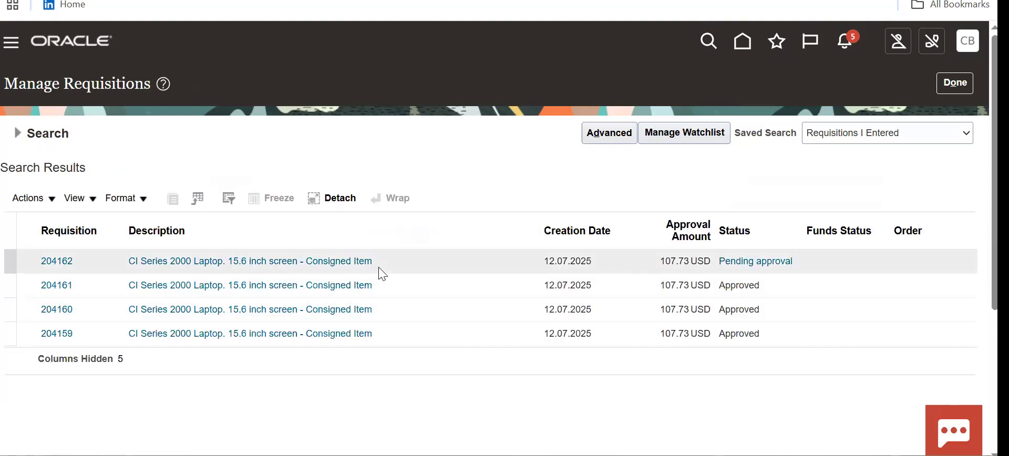
left_click(35, 137)
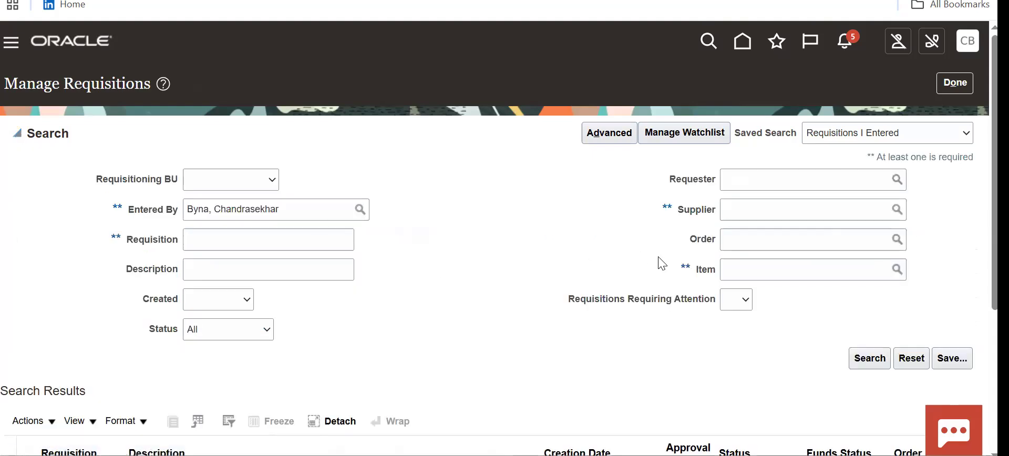
left_click(879, 360)
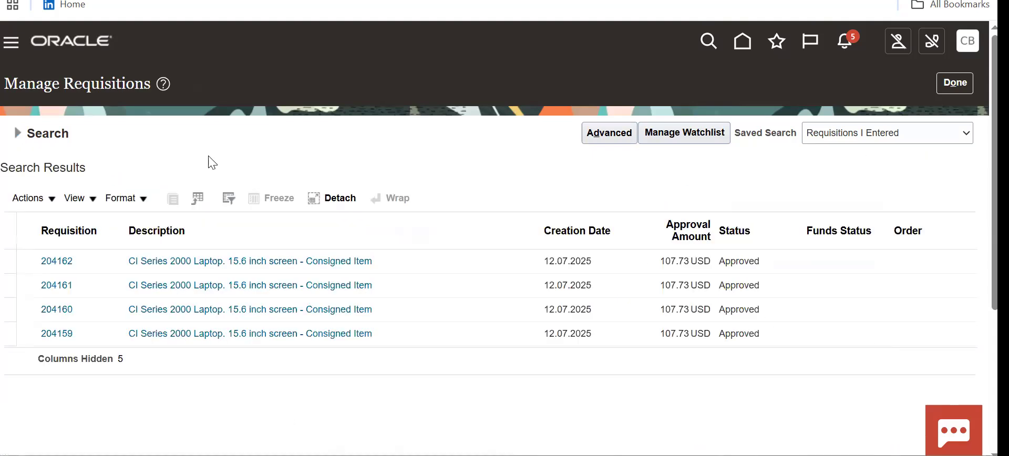
- Return to the home page, open Purchase Agreements and go to Manage Orders
left_click(93, 51)
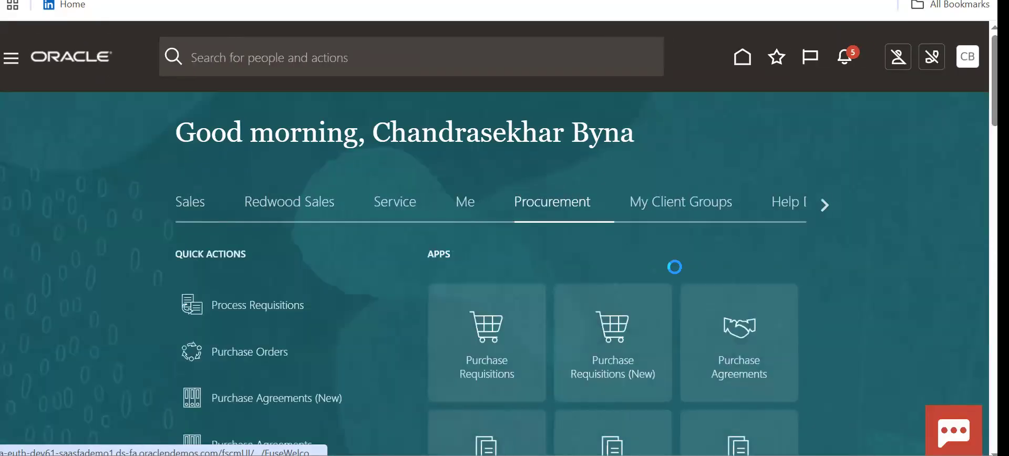
left_click(747, 359)
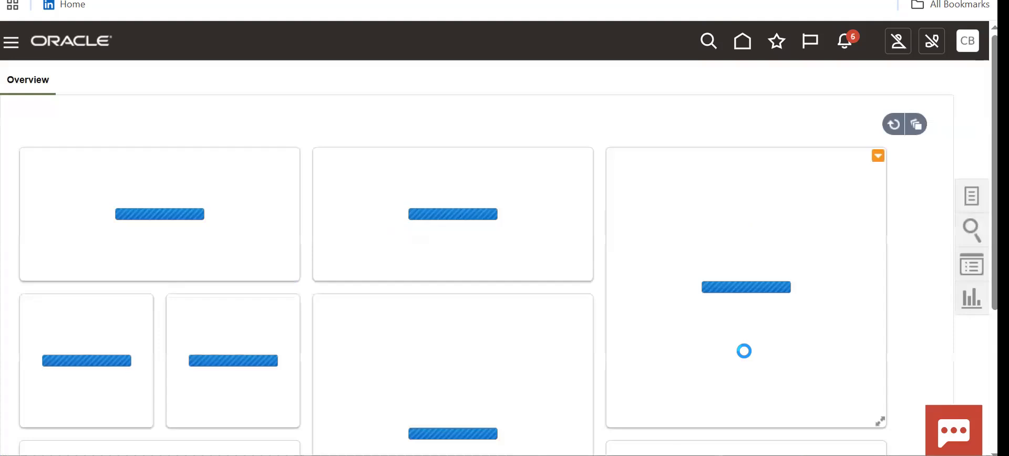
left_click(971, 200)
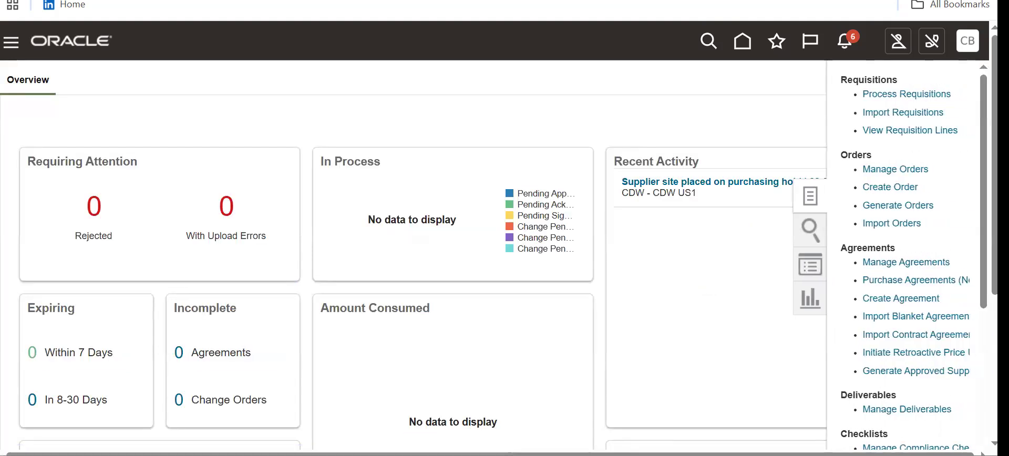
left_click(894, 169)
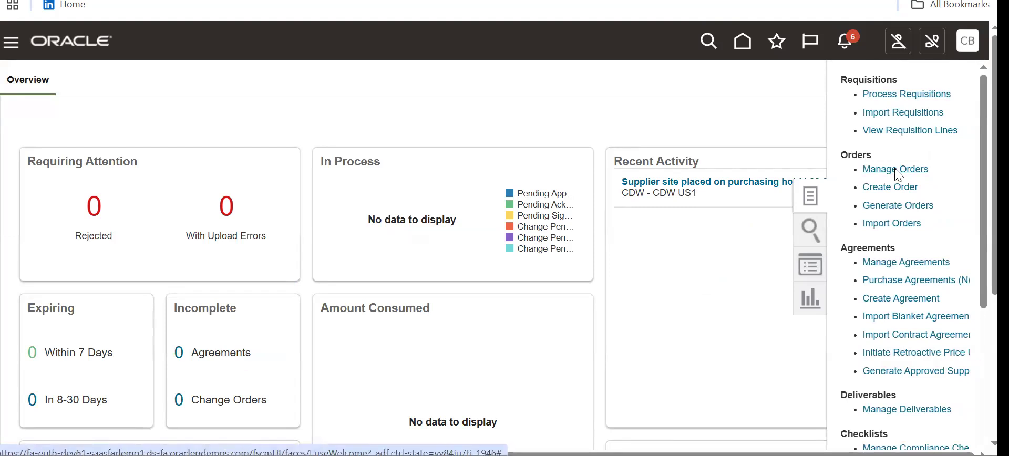
- Search for orders by the new requisition's number and repeat the search to refresh the order's status
left_click(728, 294)
type("204162")
left_click(310, 363)
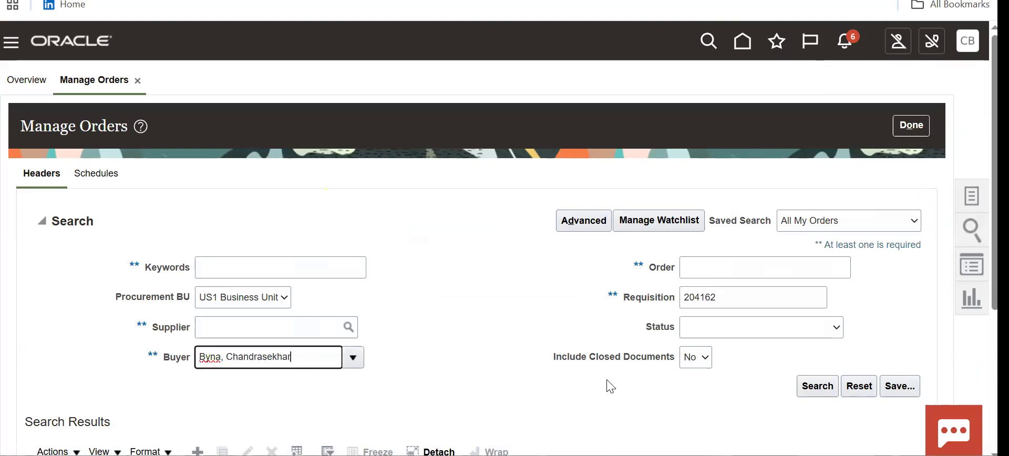
left_click(812, 396)
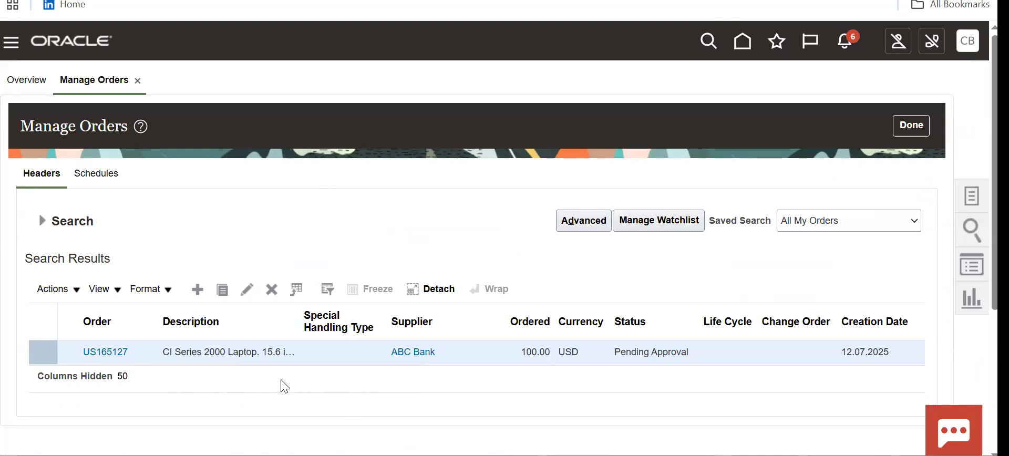
left_click(43, 220)
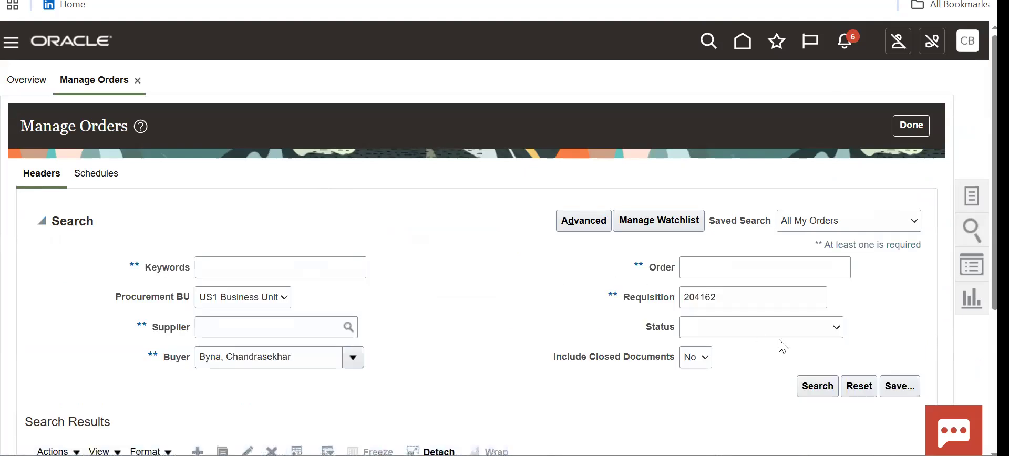
left_click(815, 387)
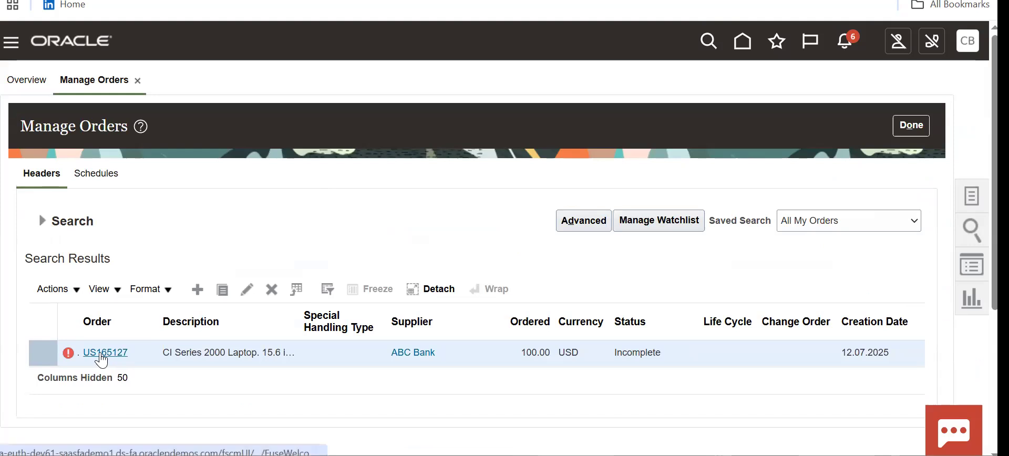
- Open the purchase order generated from the requisition and check its buyer and its order lines
left_click(120, 352)
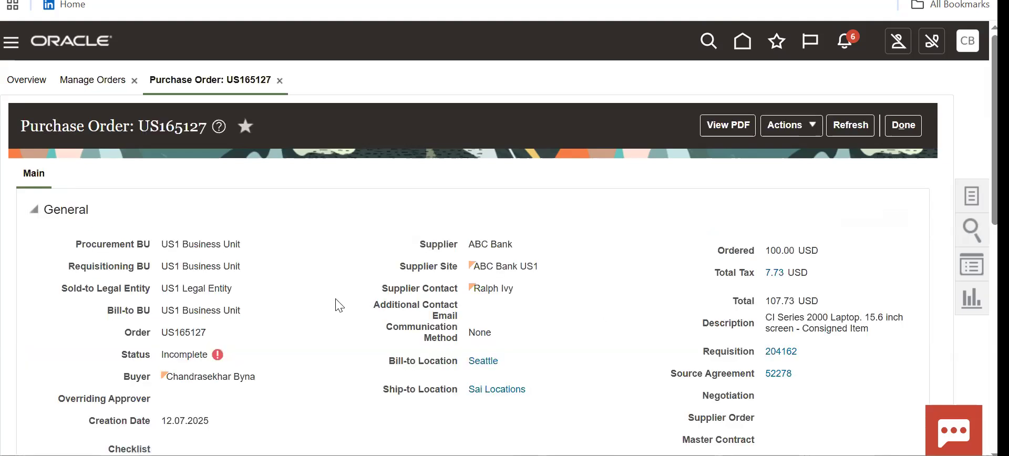
left_click_drag(267, 379, 159, 377)
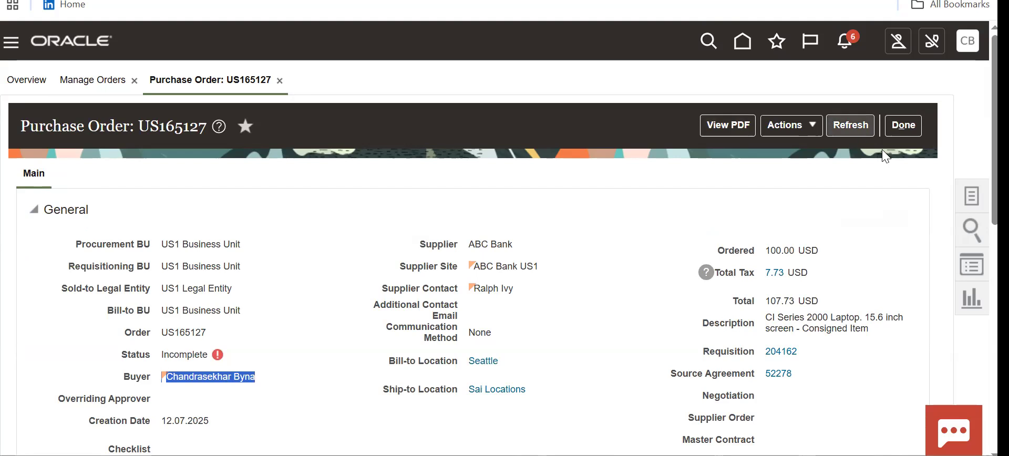
scroll(994, 132, "down", 5)
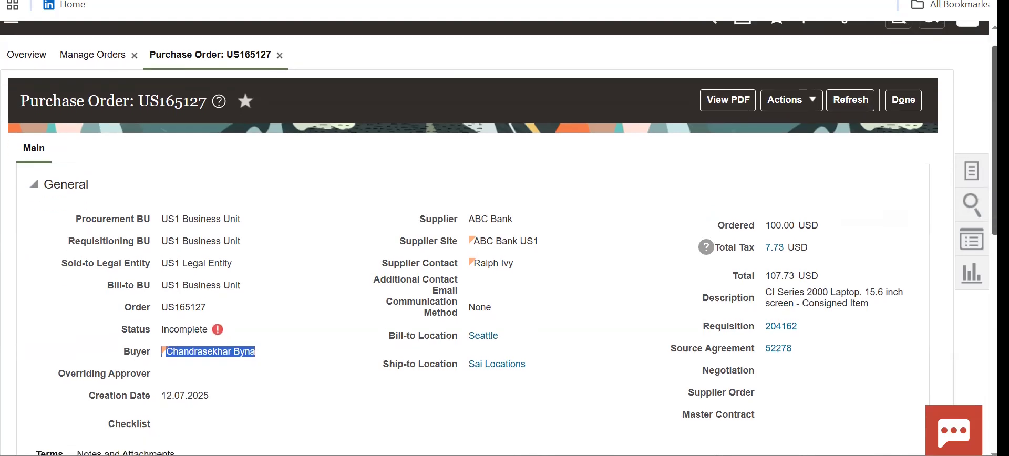
scroll(473, 236, "down", 4)
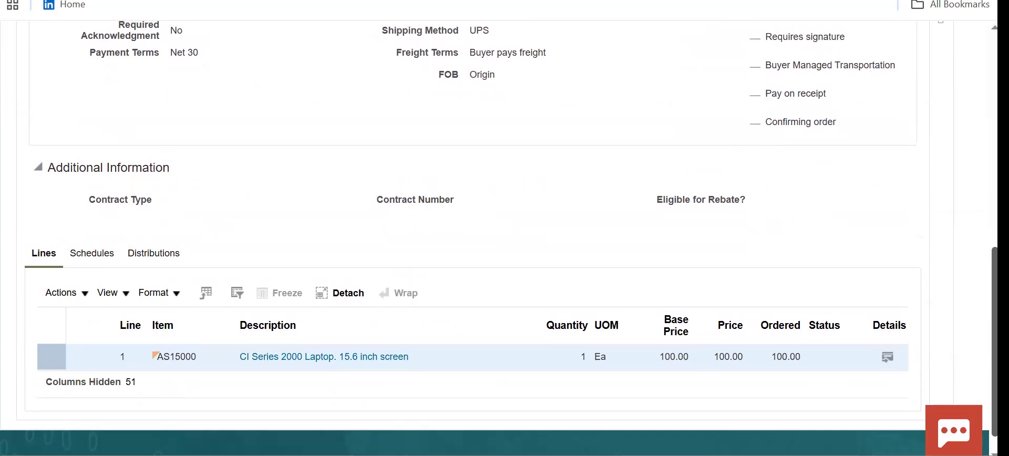
scroll(902, 147, "up", 9)
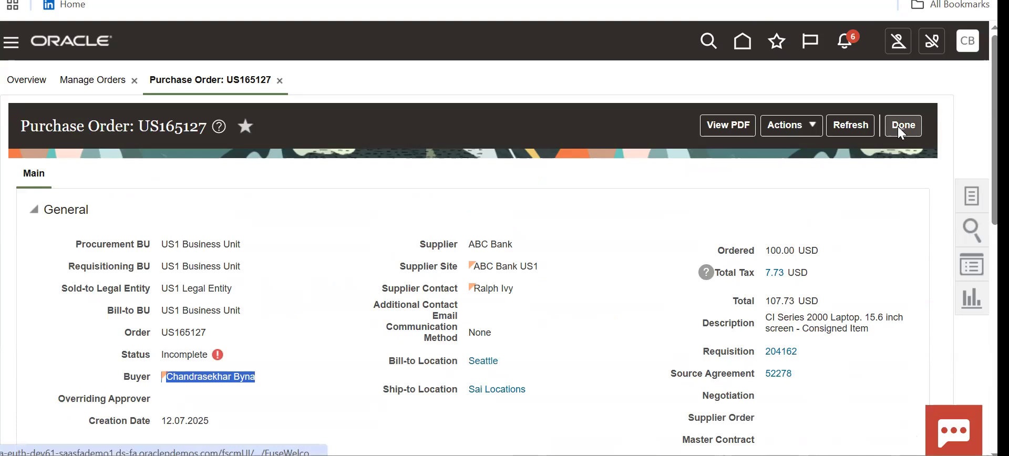
left_click(898, 126)
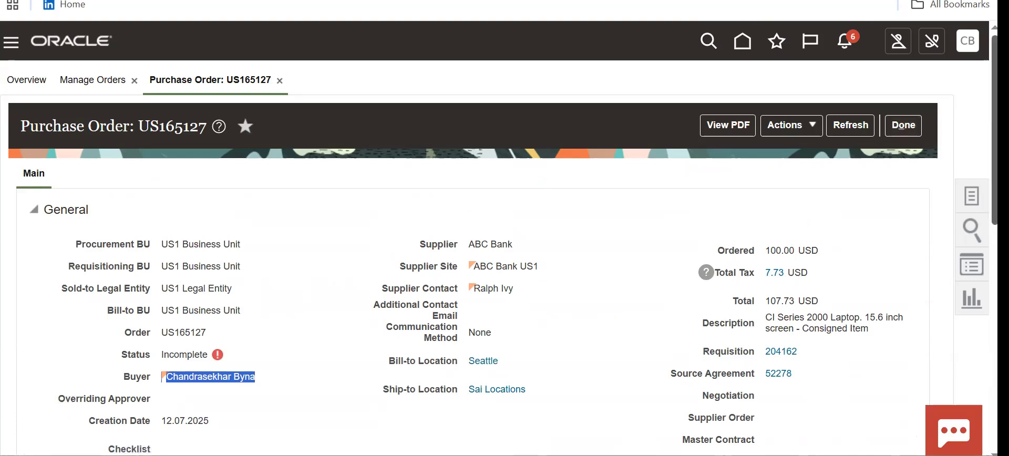
- Review the purchase order's general information and terms again, including its buyer and source agreement
scroll(499, 236, "down", 3)
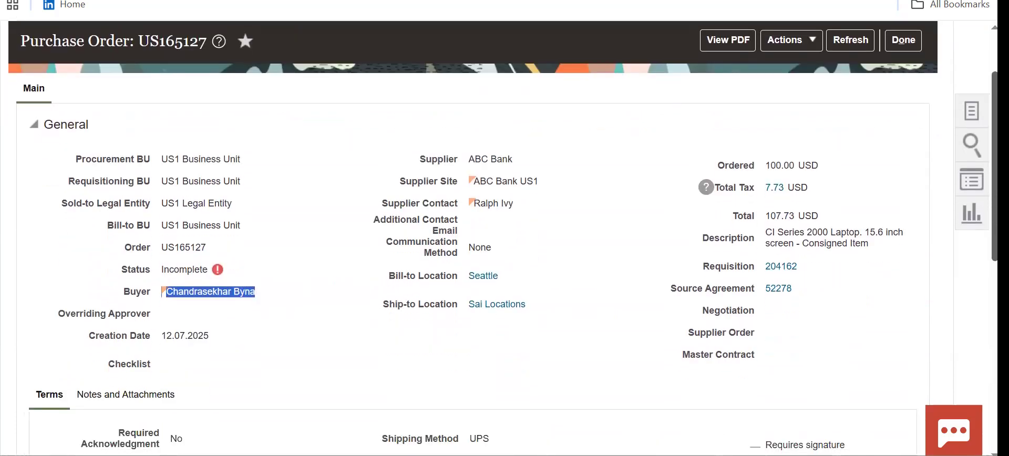
scroll(499, 236, "down", 1)
scroll(500, 237, "down", 3)
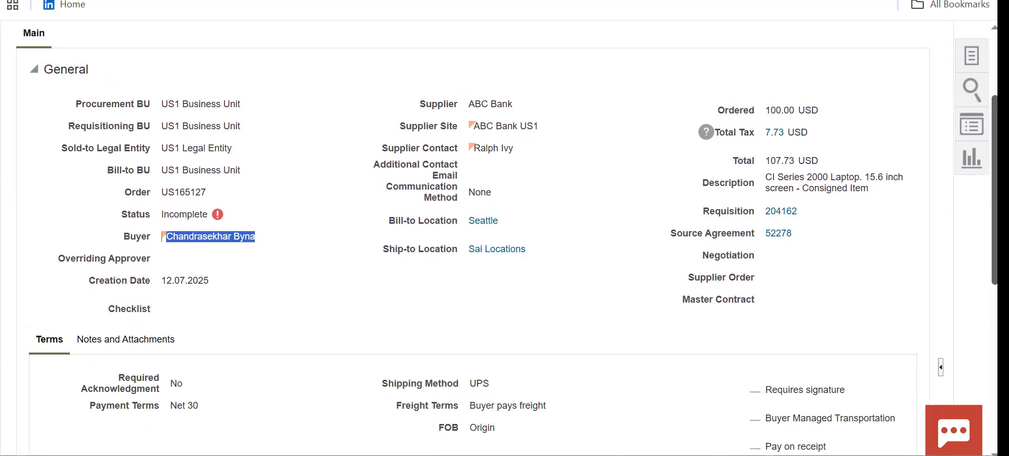
scroll(499, 236, "down", 1)
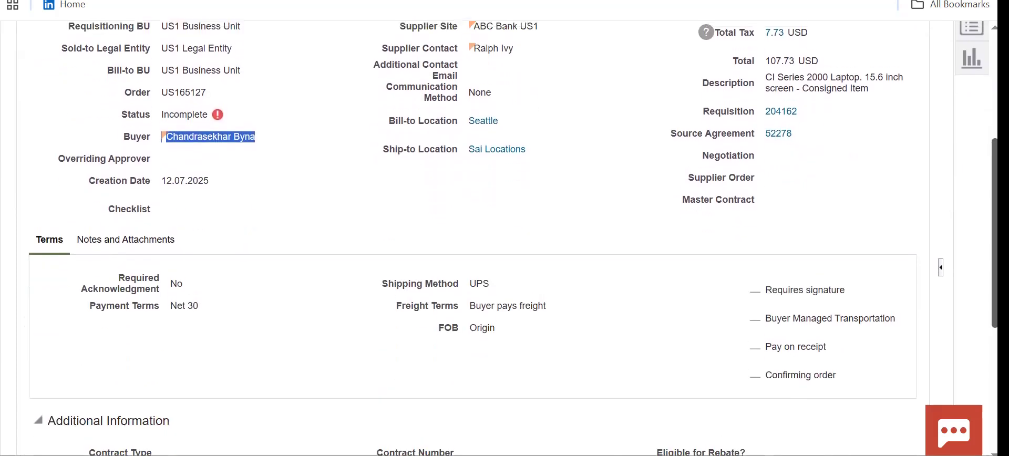
scroll(499, 236, "up", 6)
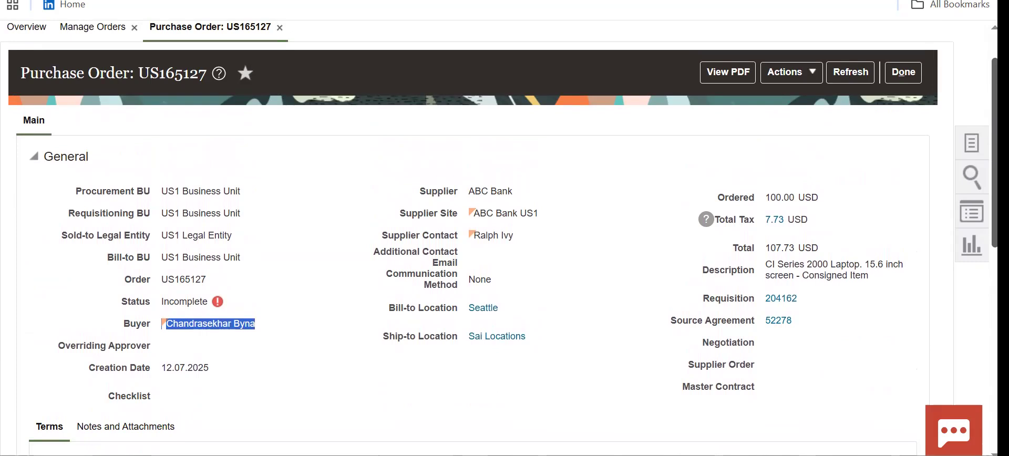
- Review the purchase order line's shipping, billing and source agreement details, and close the line and the order
scroll(473, 237, "down", 7)
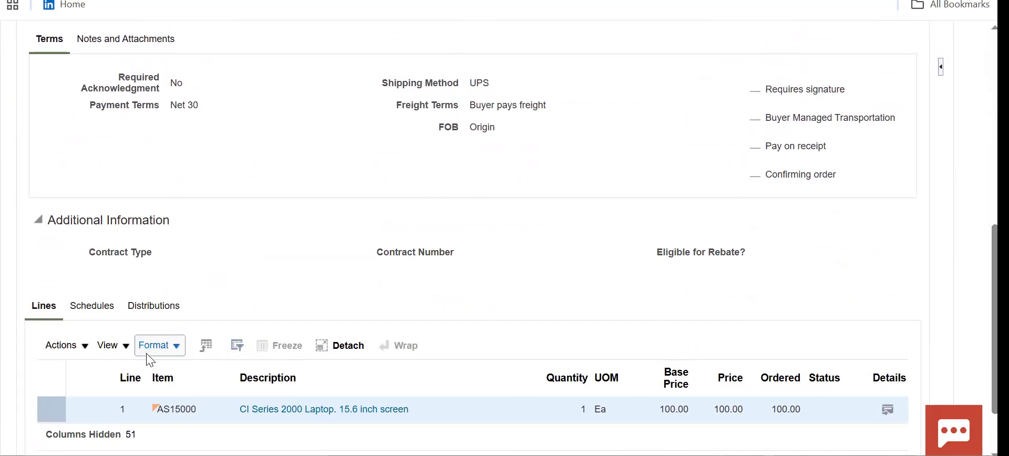
left_click(886, 411)
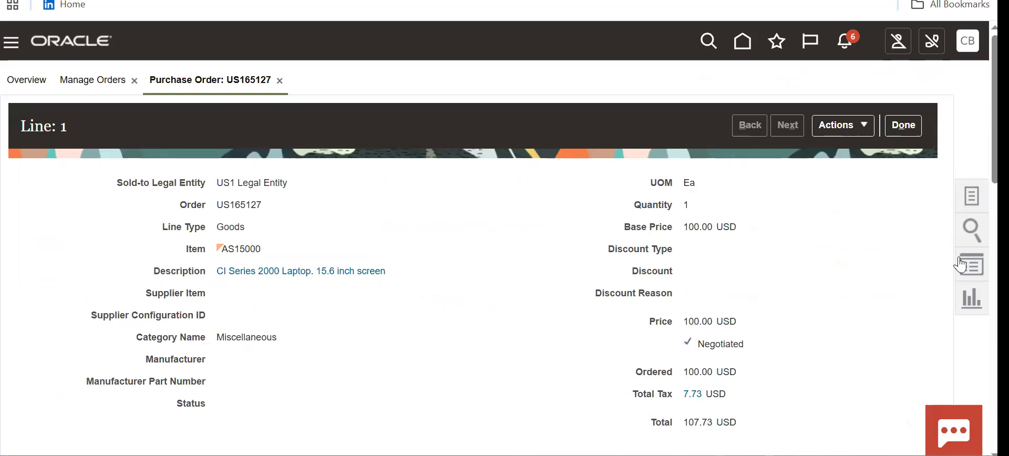
scroll(960, 264, "down", 3)
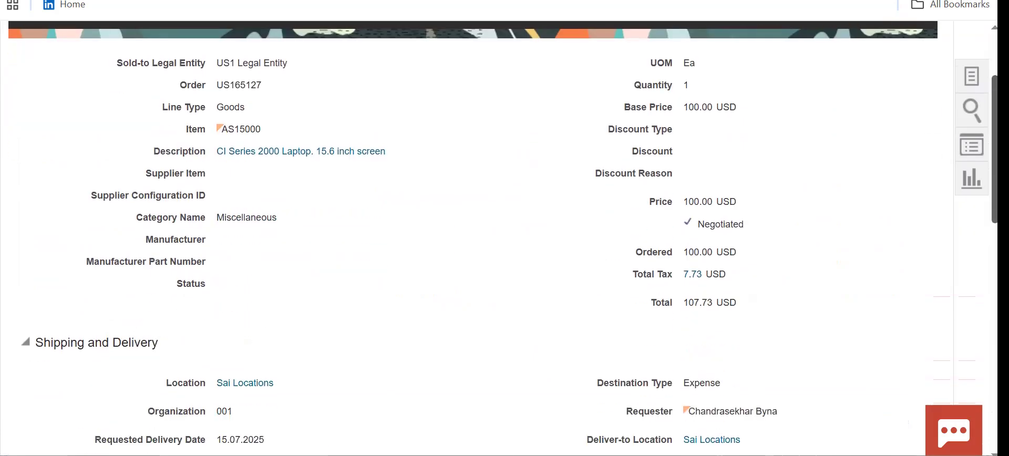
scroll(482, 238, "down", 9)
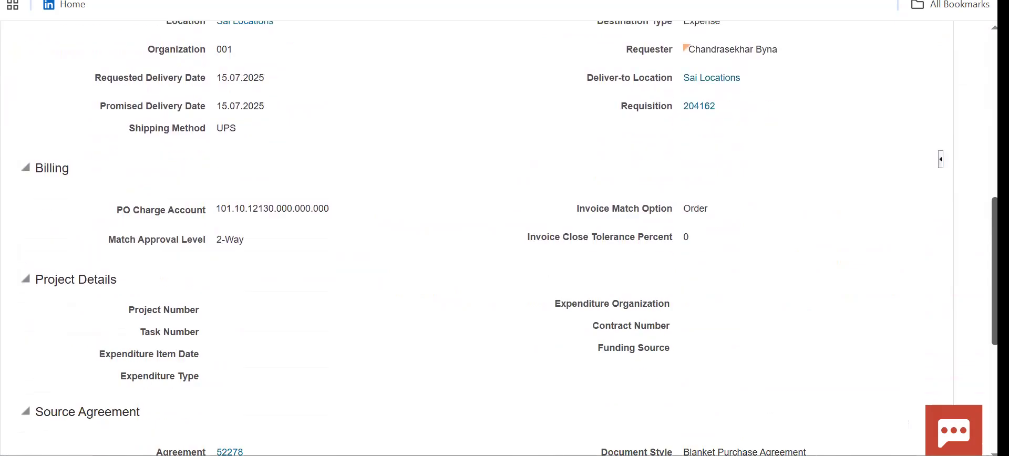
scroll(482, 238, "down", 4)
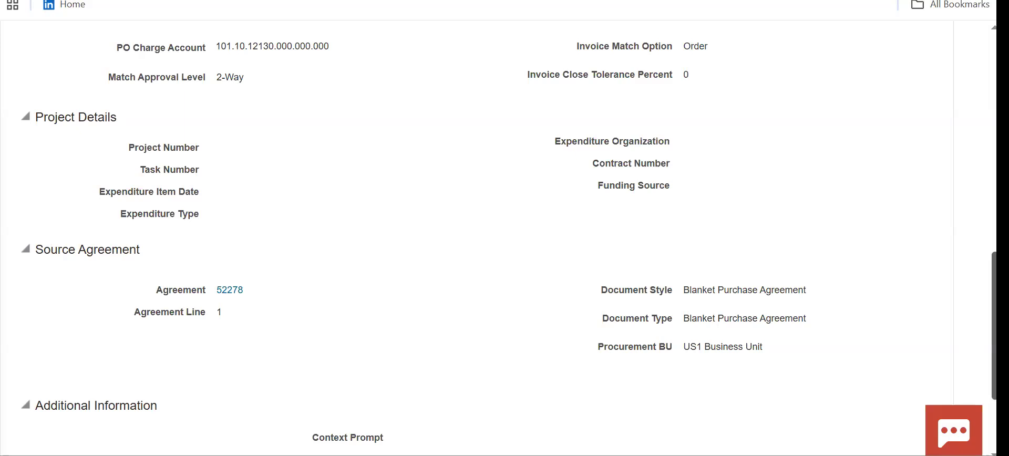
scroll(482, 238, "down", 3)
scroll(967, 158, "up", 10)
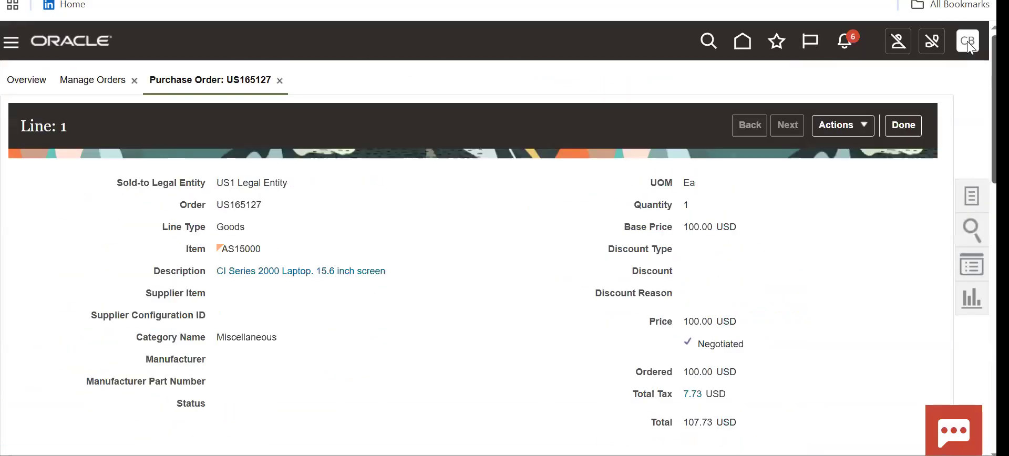
left_click(901, 128)
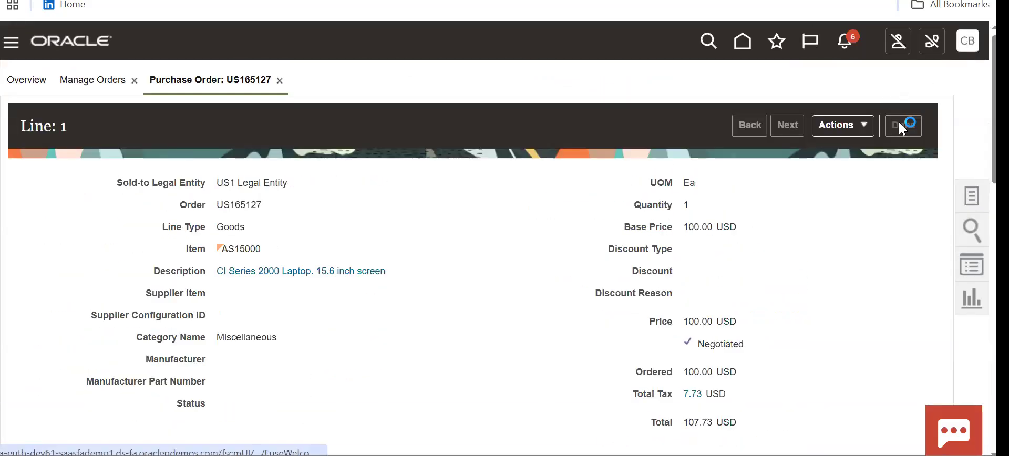
left_click(902, 128)
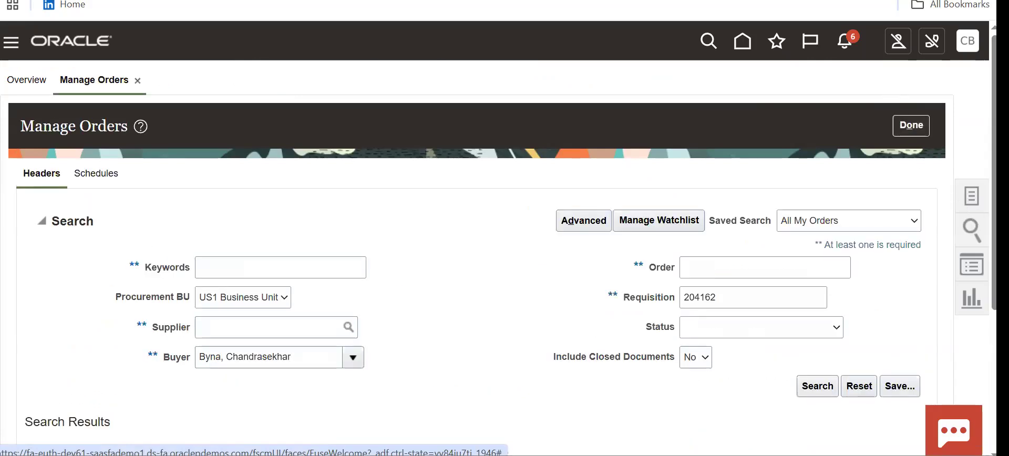
- Create a new blanket purchase agreement with ABC Bank as the supplier
left_click(971, 196)
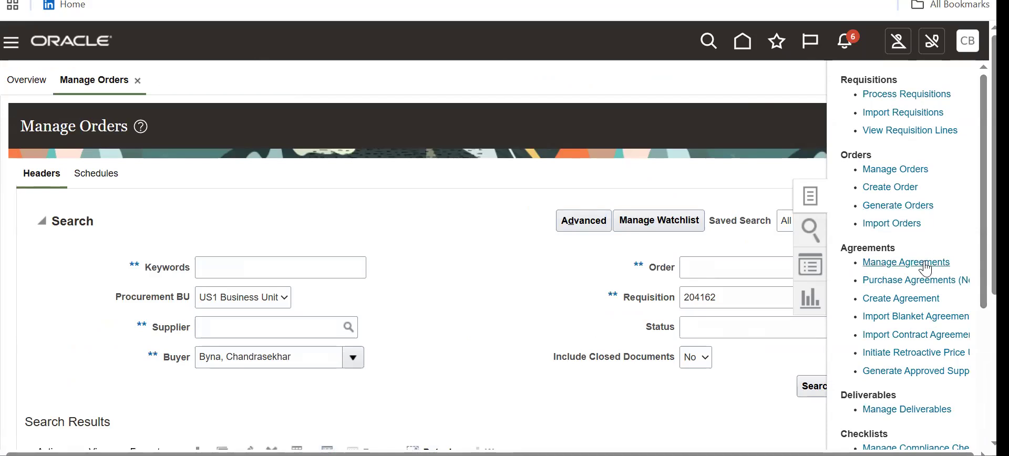
left_click(912, 297)
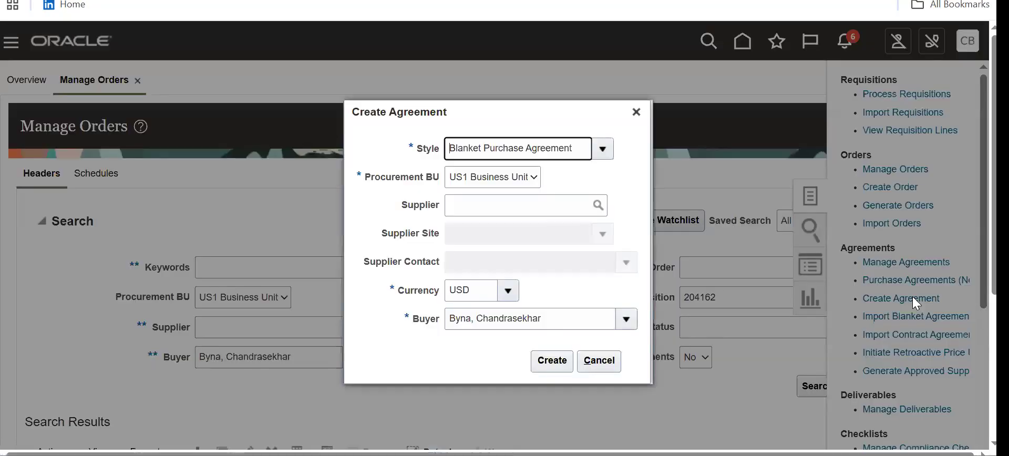
left_click(504, 205)
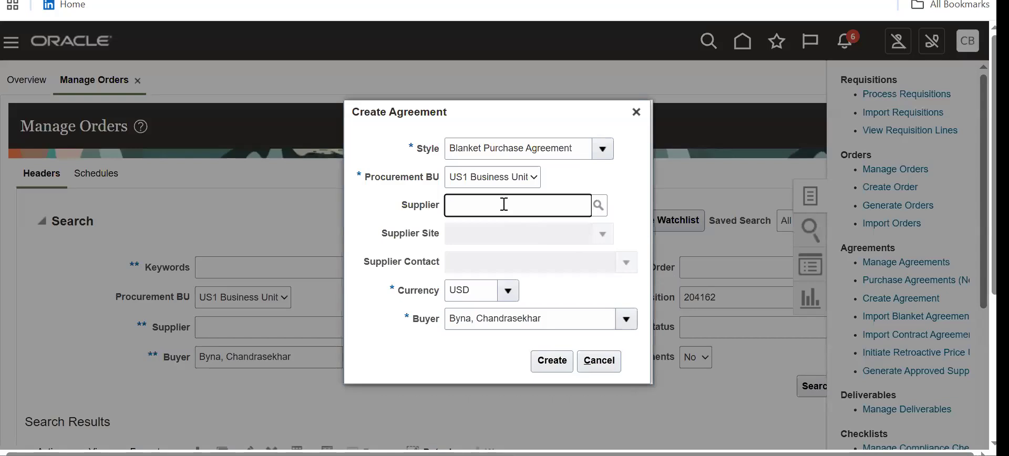
type("ABC")
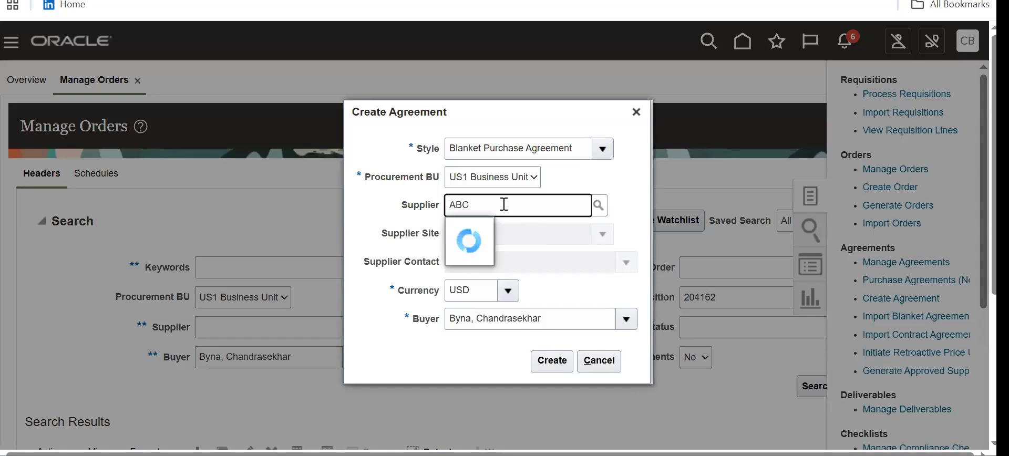
left_click(493, 230)
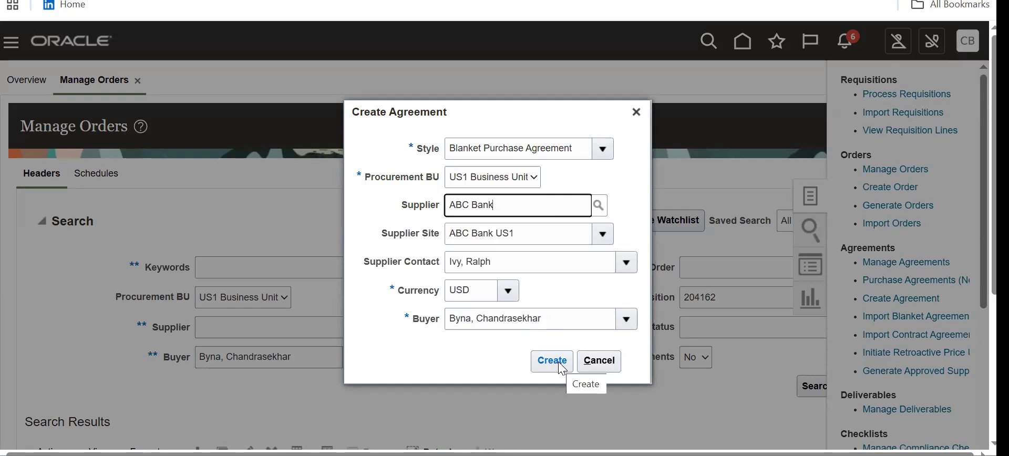
left_click(560, 366)
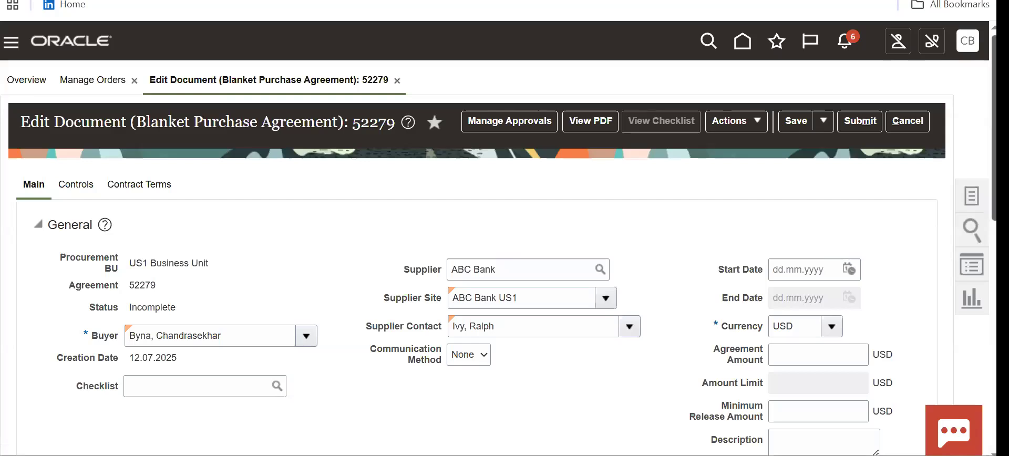
- Add a goods line for item AS15000 to the new agreement
scroll(341, 389, "down", 10)
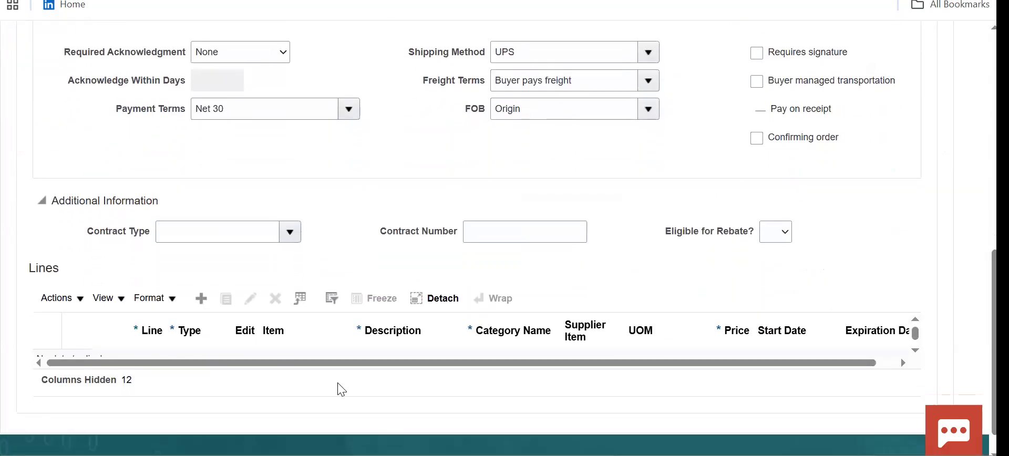
left_click(201, 299)
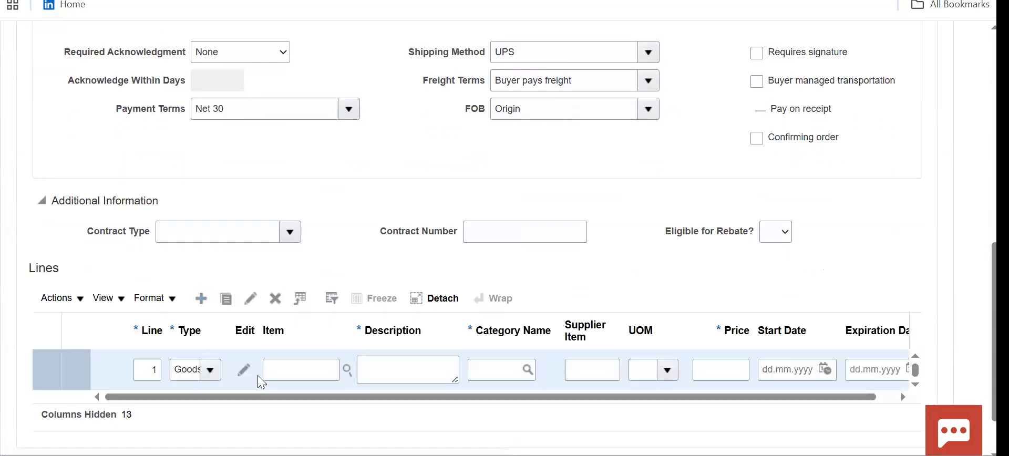
left_click(291, 369)
type("AS1")
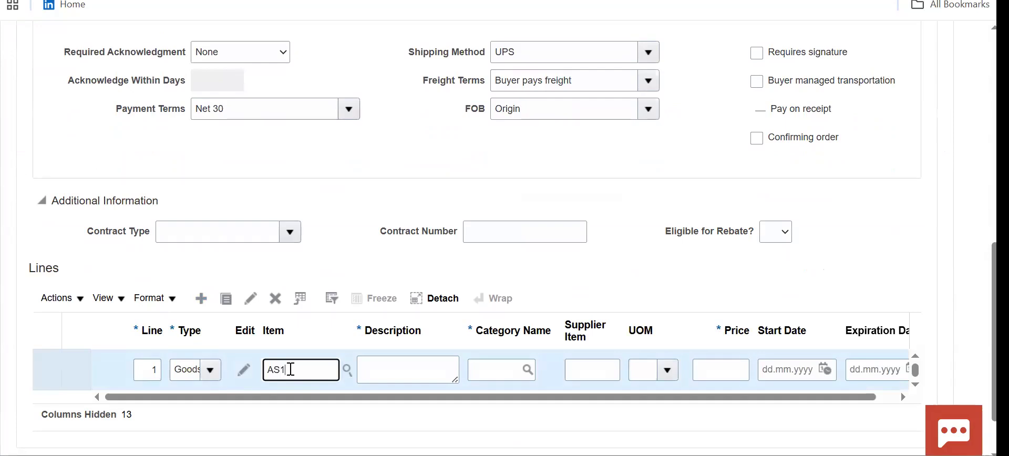
type("5000")
key("Tab")
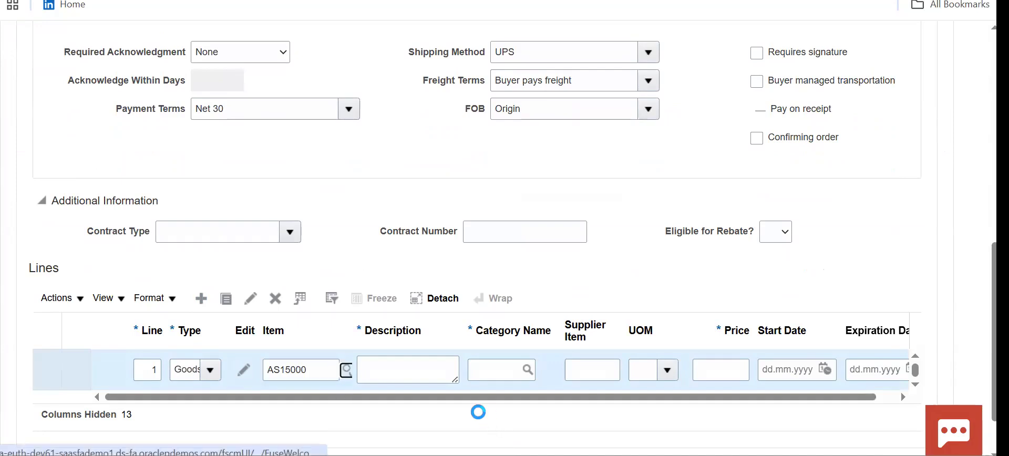
left_click(405, 366)
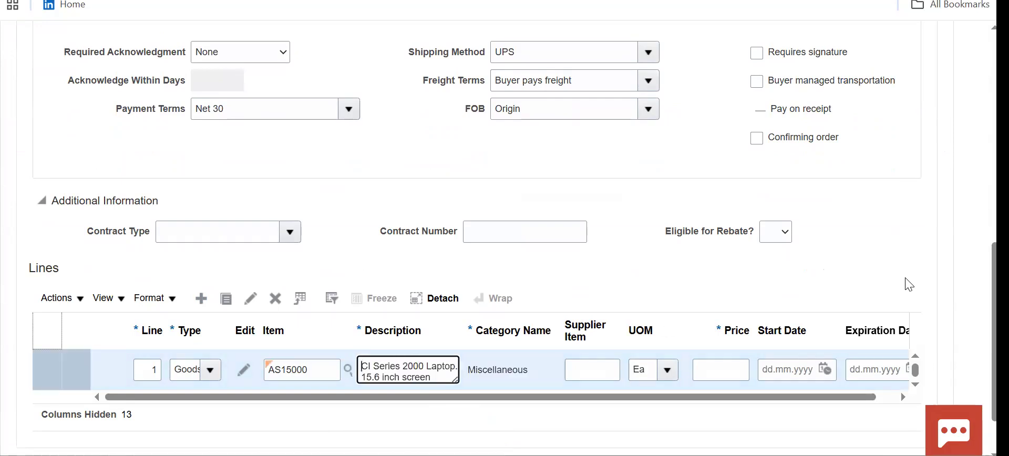
- Set the price of the AS15000 agreement line to 10 USD
scroll(973, 281, "down", 2)
scroll(973, 281, "up", 12)
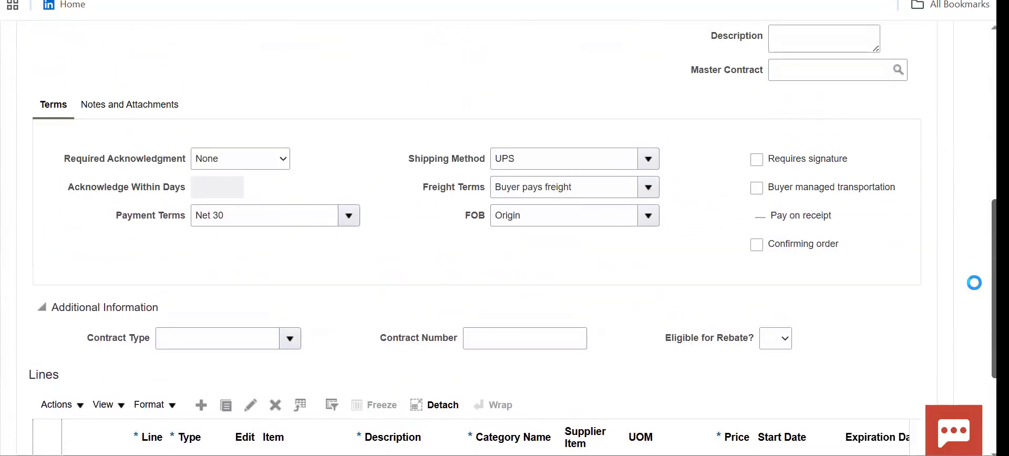
scroll(955, 145, "down", 8)
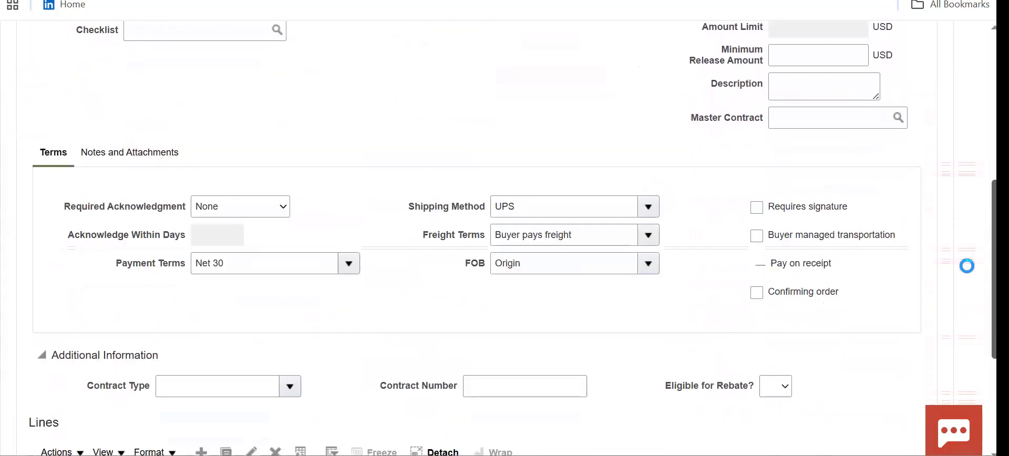
scroll(973, 327, "down", 1)
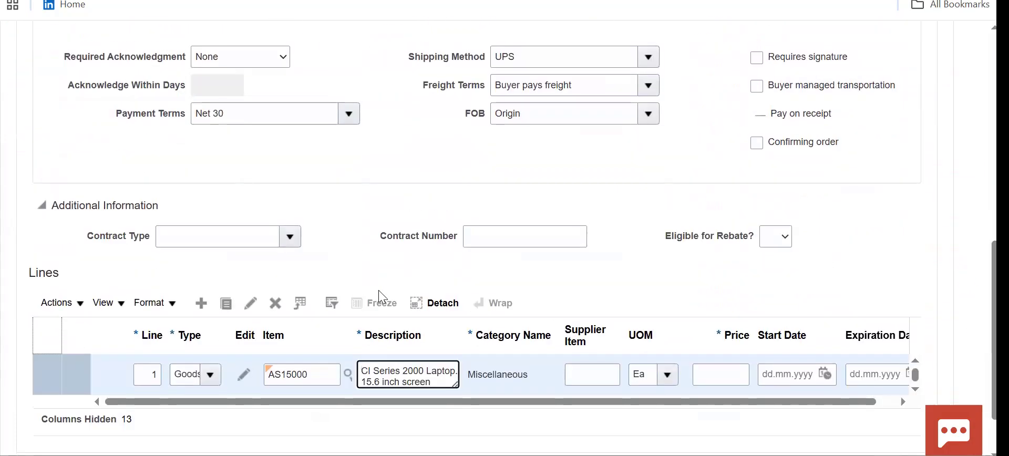
left_click(251, 303)
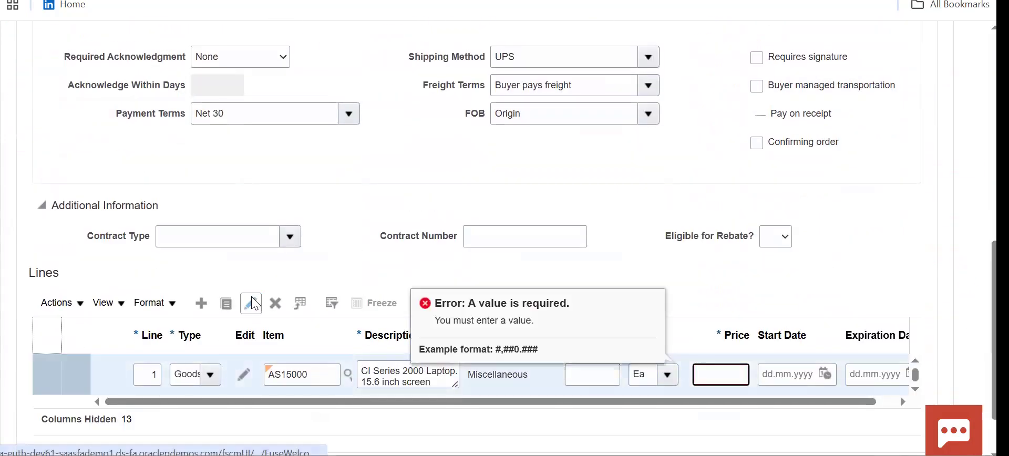
type("10")
key("Tab")
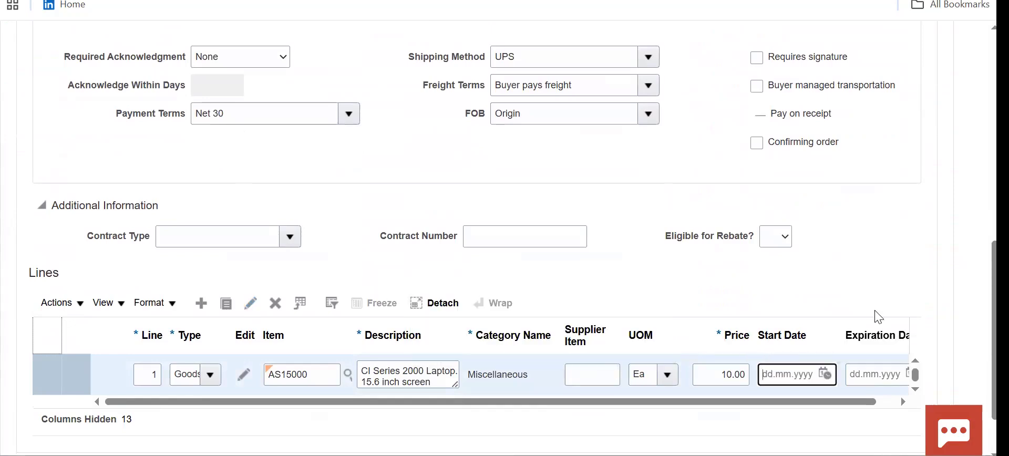
- Open the agreement line for editing, look through its price and item attributes, and leave it without changes
scroll(879, 317, "up", 8)
scroll(837, 370, "down", 8)
left_click_drag(833, 360, 725, 349)
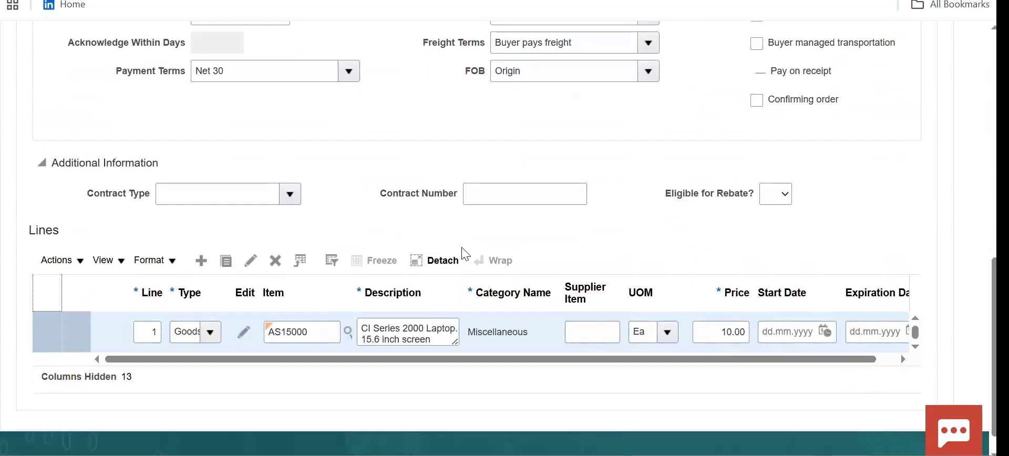
left_click(256, 266)
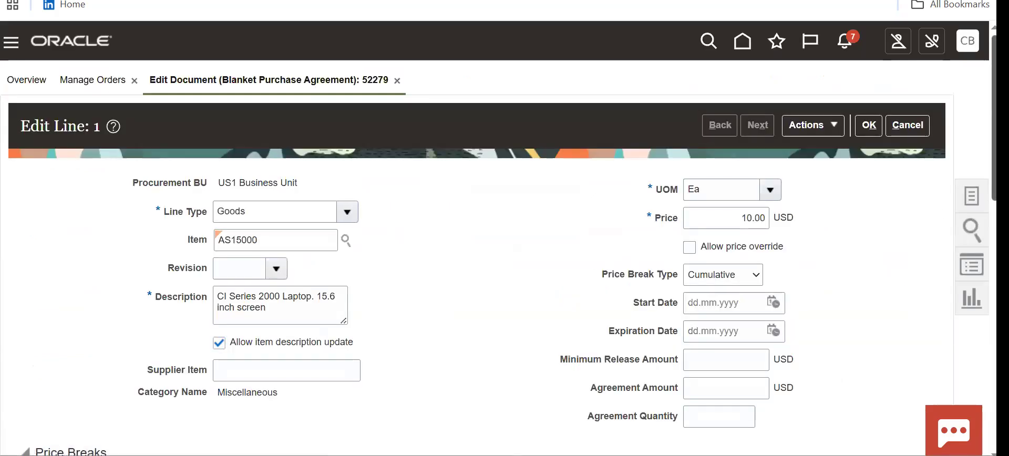
scroll(500, 236, "down", 8)
scroll(499, 237, "down", 5)
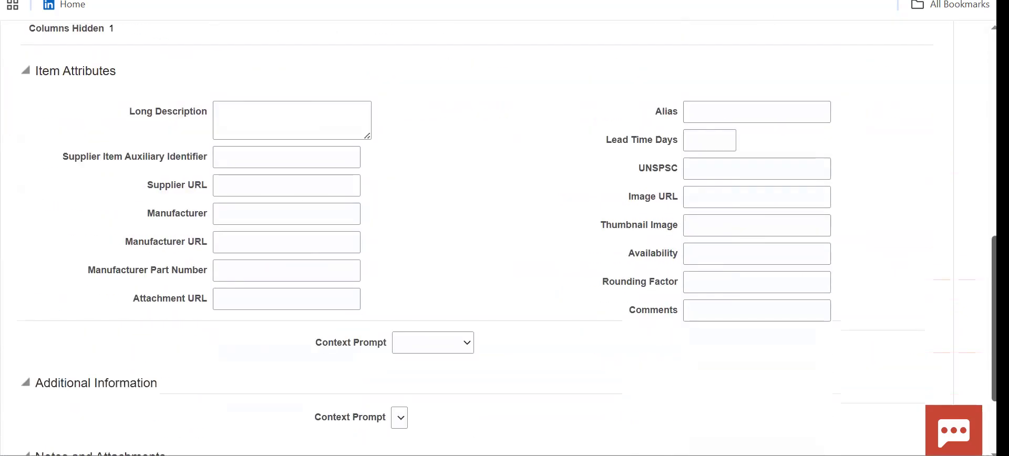
scroll(499, 237, "up", 5)
scroll(910, 156, "up", 8)
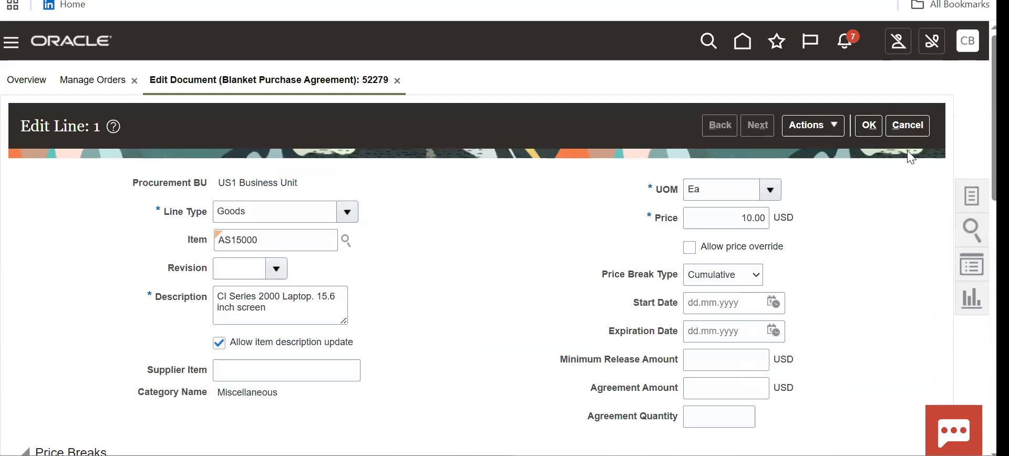
left_click(905, 127)
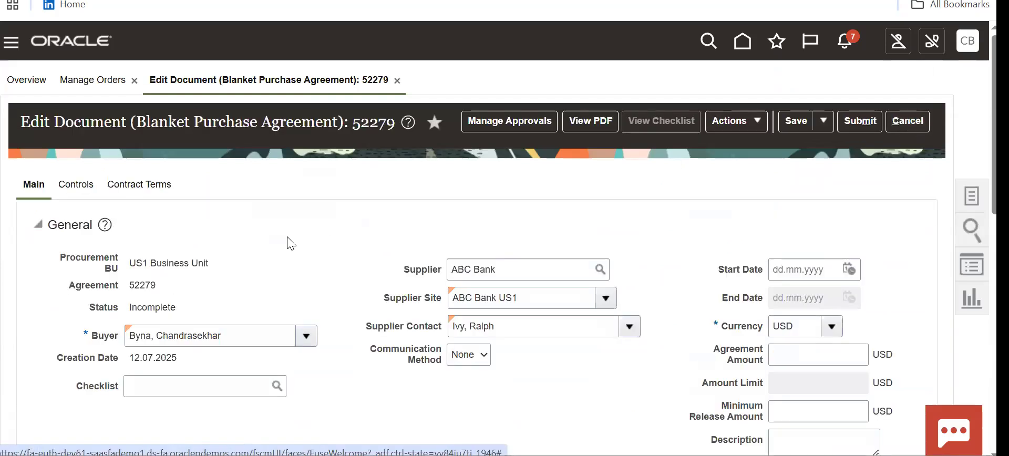
- Examine the agreement's controls, including business unit access, order creation options and the Priority field
left_click(87, 194)
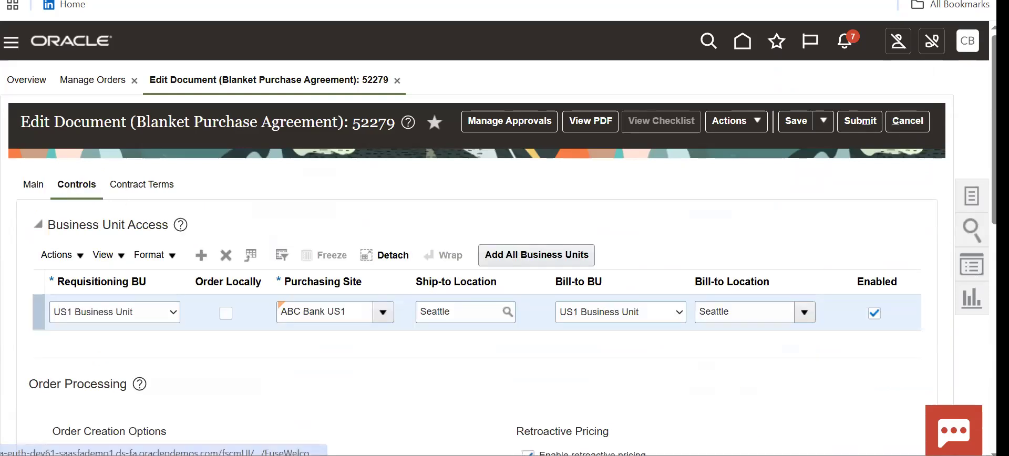
scroll(972, 278, "down", 2)
scroll(505, 237, "down", 4)
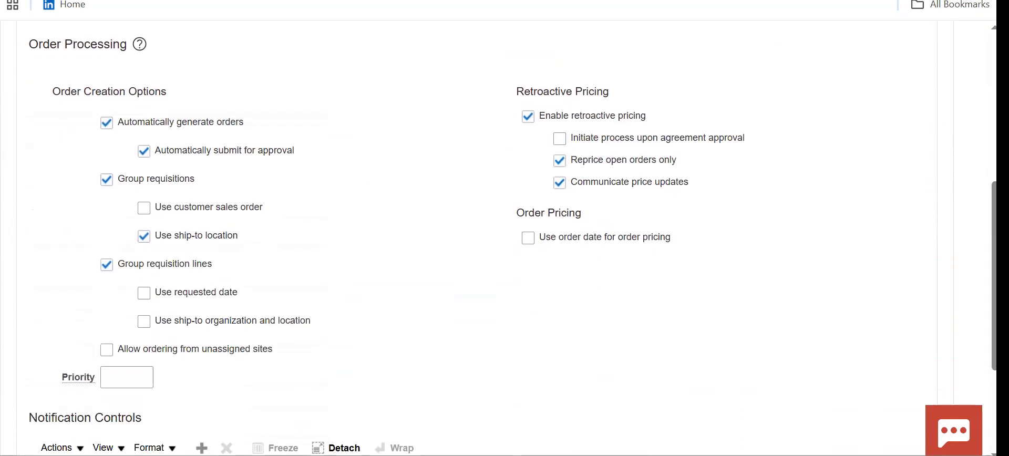
left_click(143, 381)
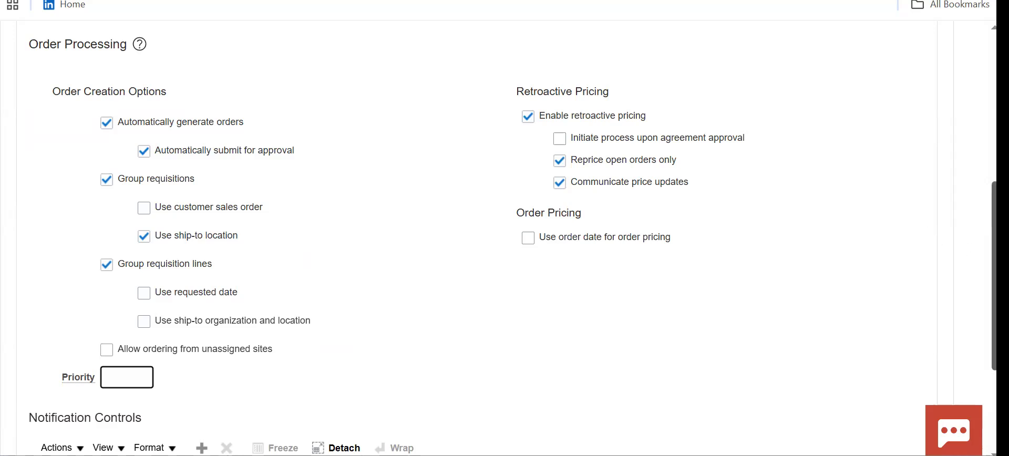
scroll(149, 438, "up", 1)
scroll(149, 438, "up", 4)
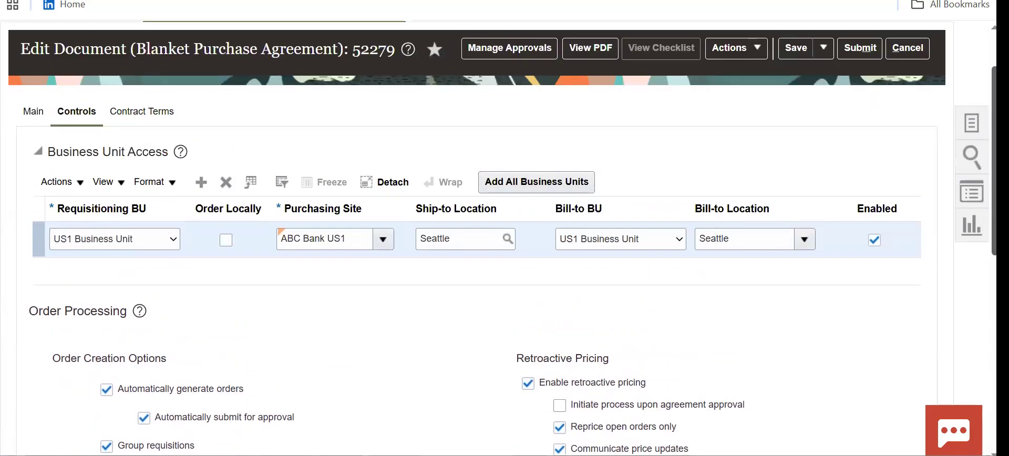